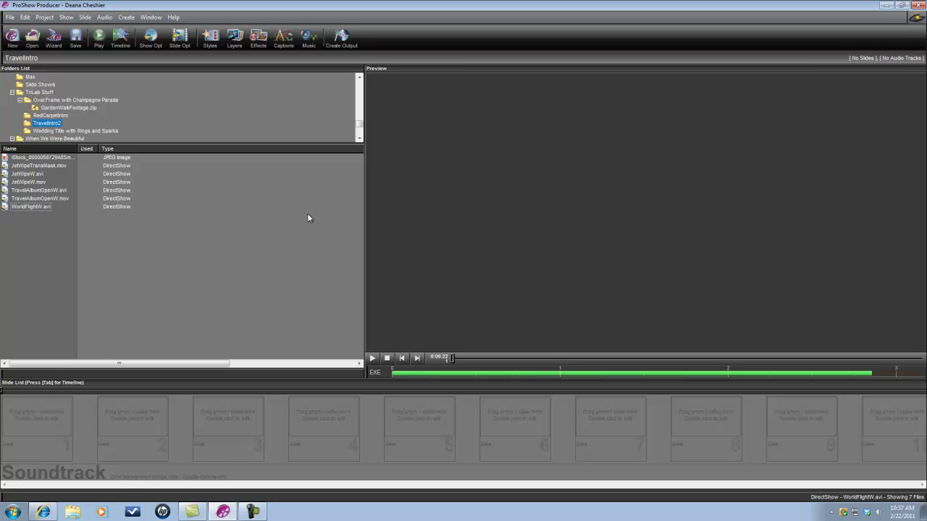
Review the show settings and the show-default preferences, closing both without changes.
left_click(151, 36)
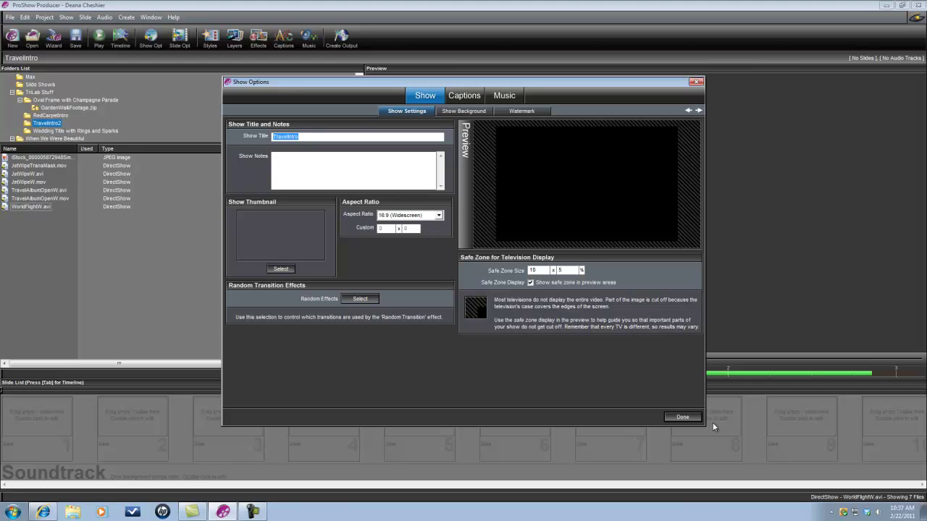
left_click(682, 418)
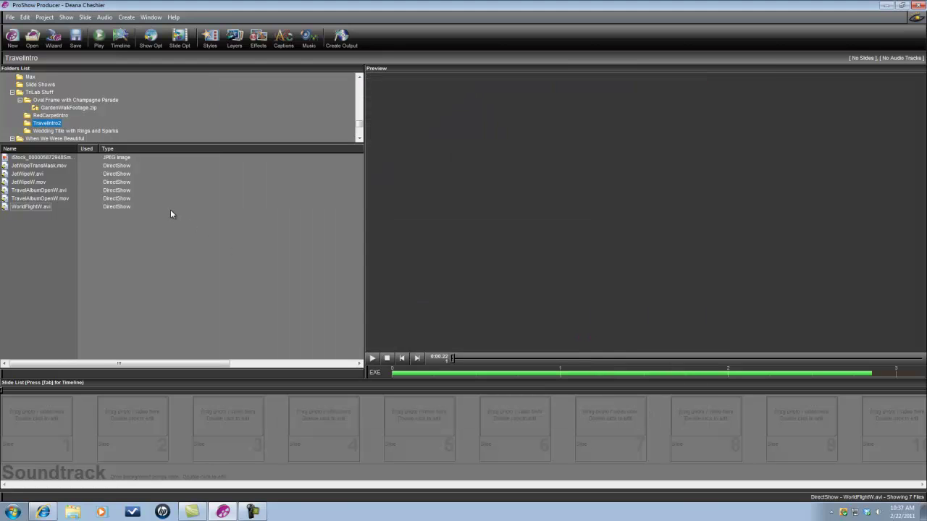
left_click(26, 19)
left_click(49, 172)
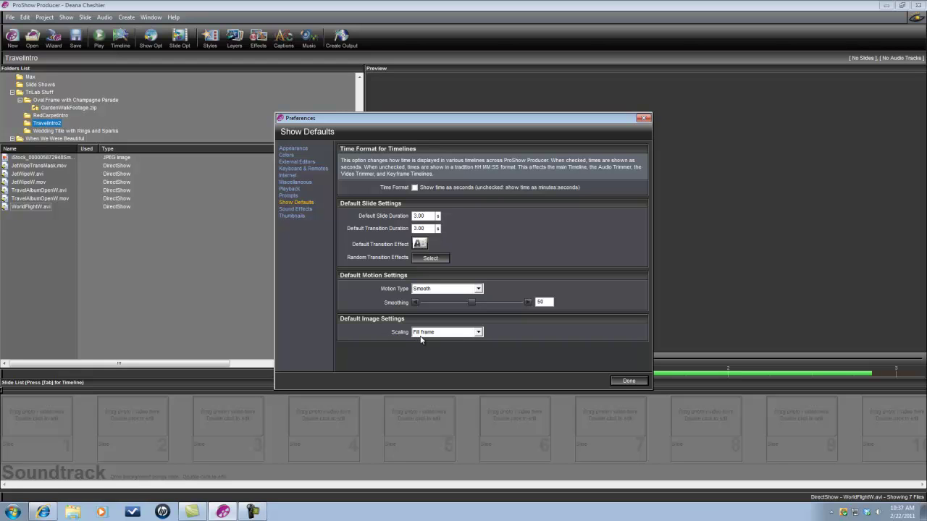
left_click(627, 381)
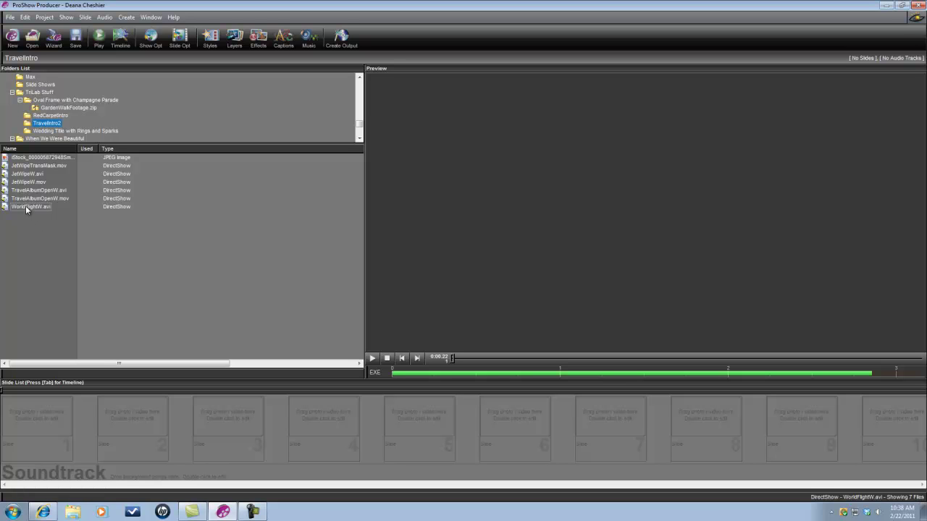
Place WorldFlightW.avi as slide 1 and bring up its layer settings.
left_click_drag(26, 209, 38, 421)
left_click(41, 420)
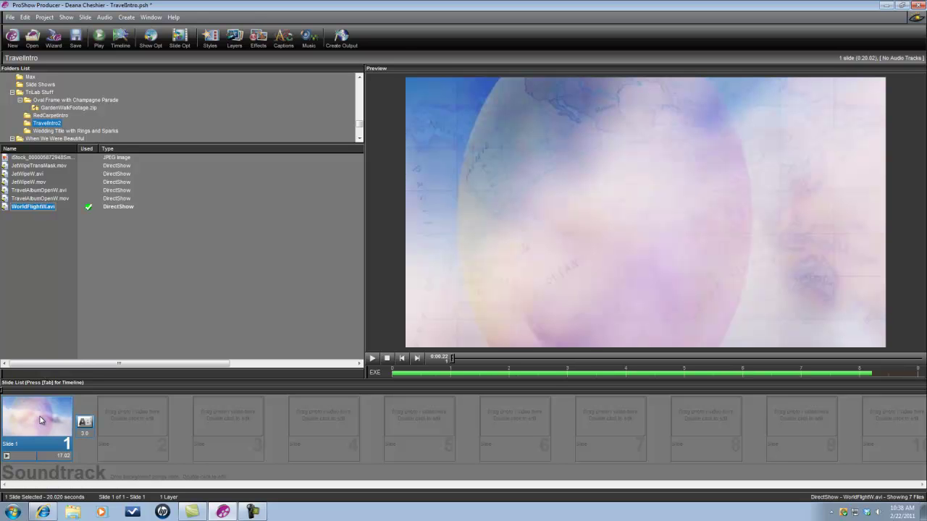
double_click(40, 420)
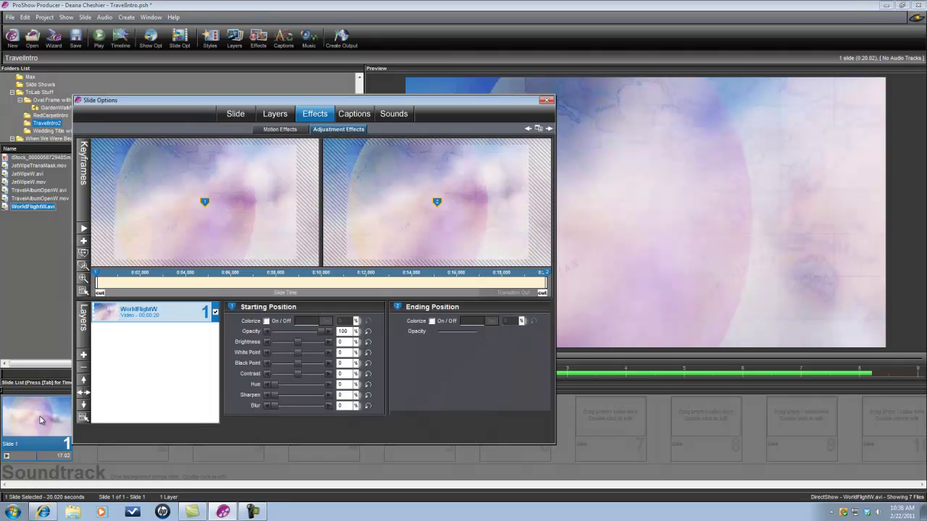
left_click(276, 118)
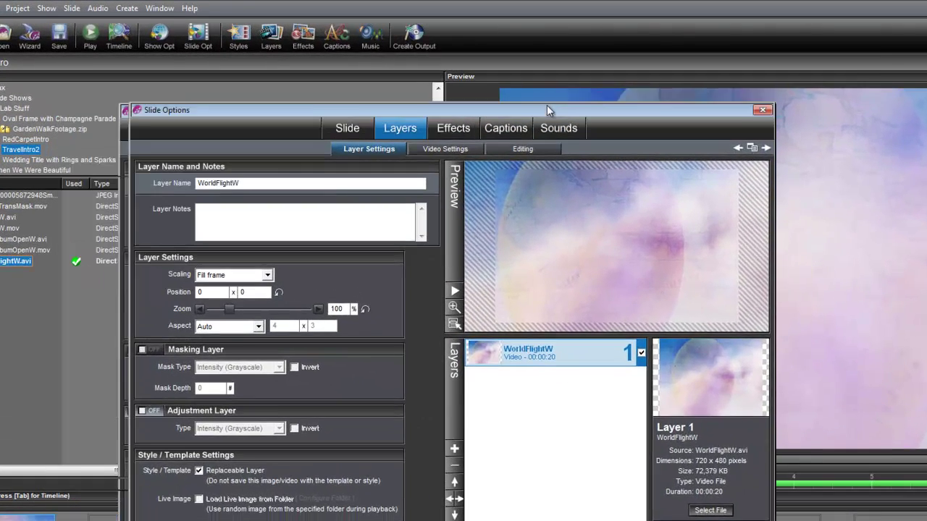
left_click_drag(548, 111, 664, 60)
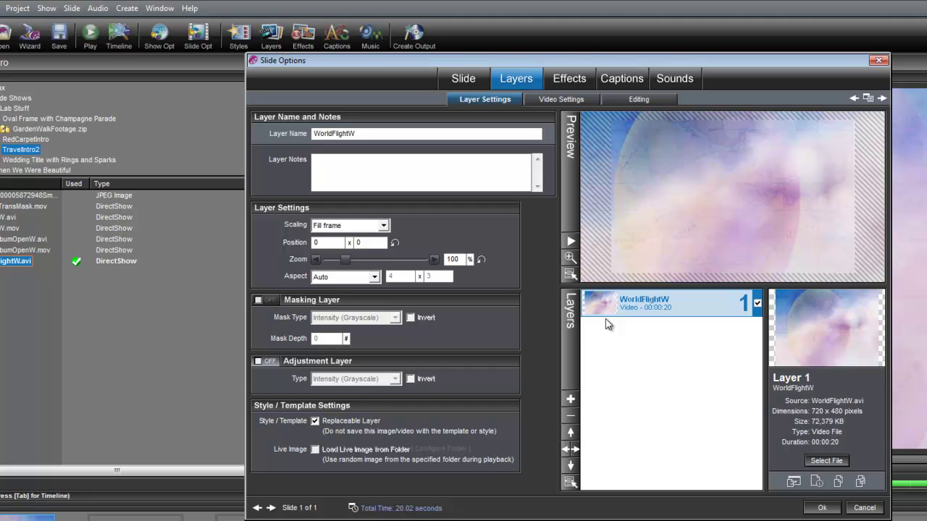
Add TravelAlbumOpenW.avi as a video layer on slide 1.
left_click(571, 401)
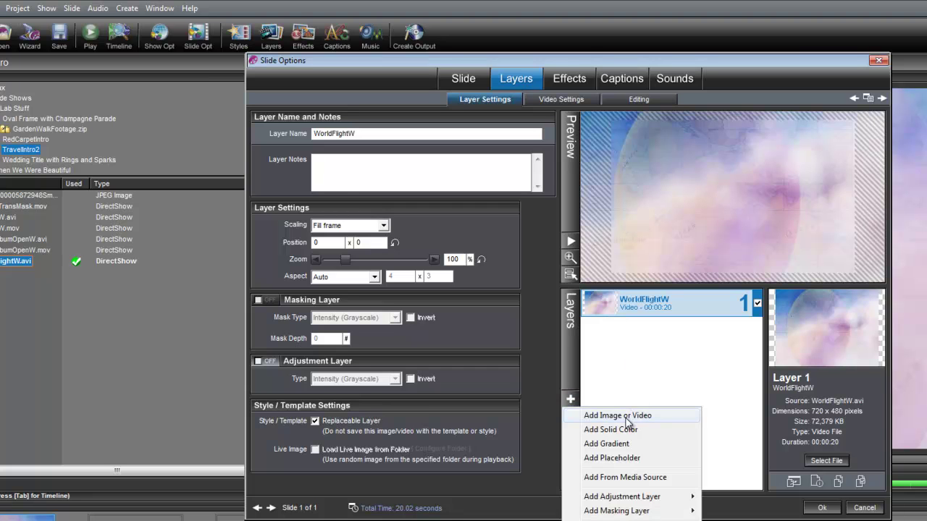
left_click(623, 416)
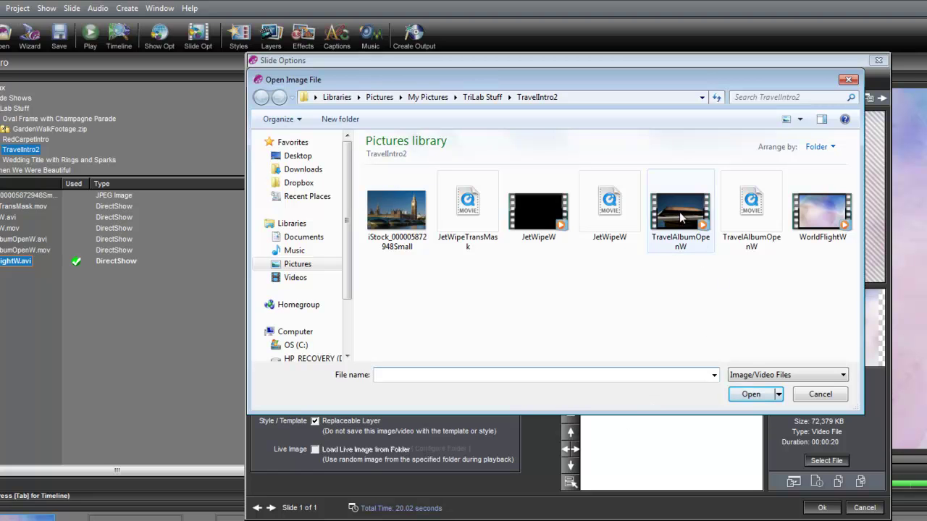
left_click(681, 217)
left_click(750, 396)
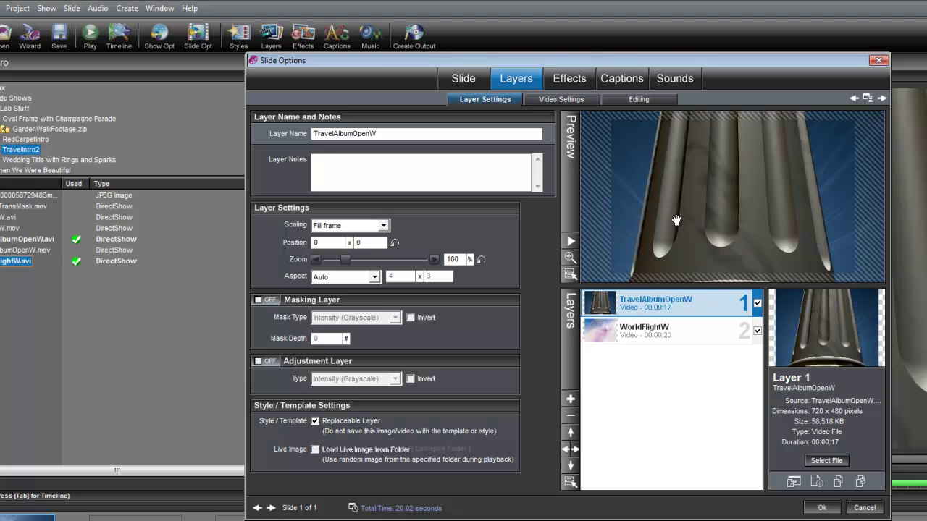
Add TravelAlbumOpenW.mov as a masking layer on slide 1.
left_click(571, 399)
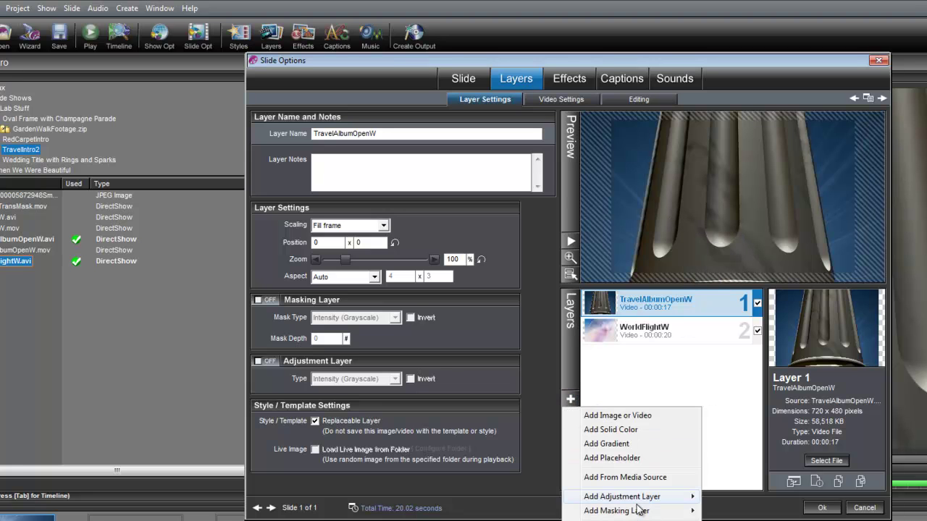
mouse_move(634, 513)
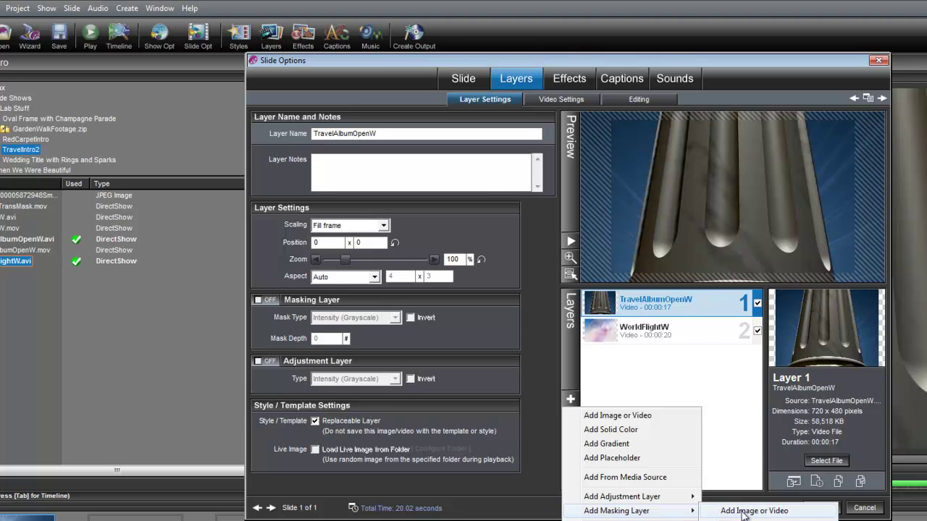
left_click(742, 513)
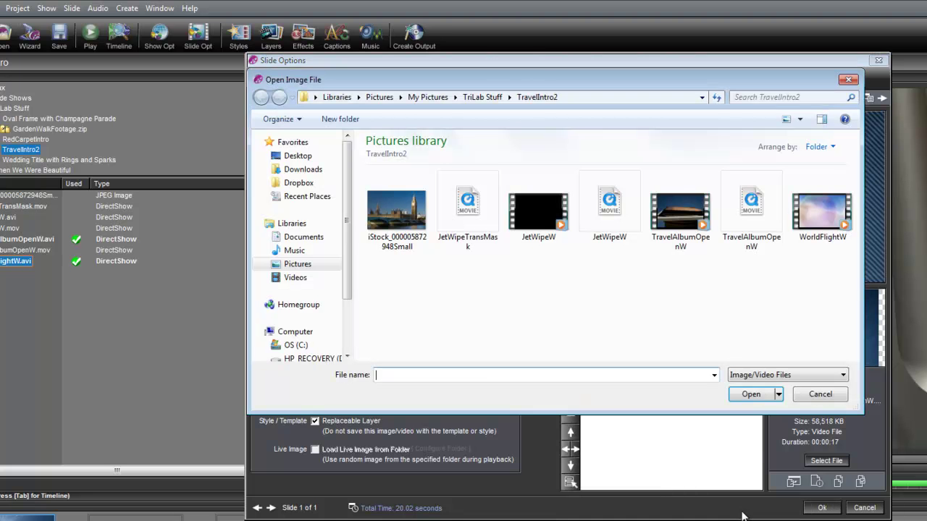
left_click(754, 208)
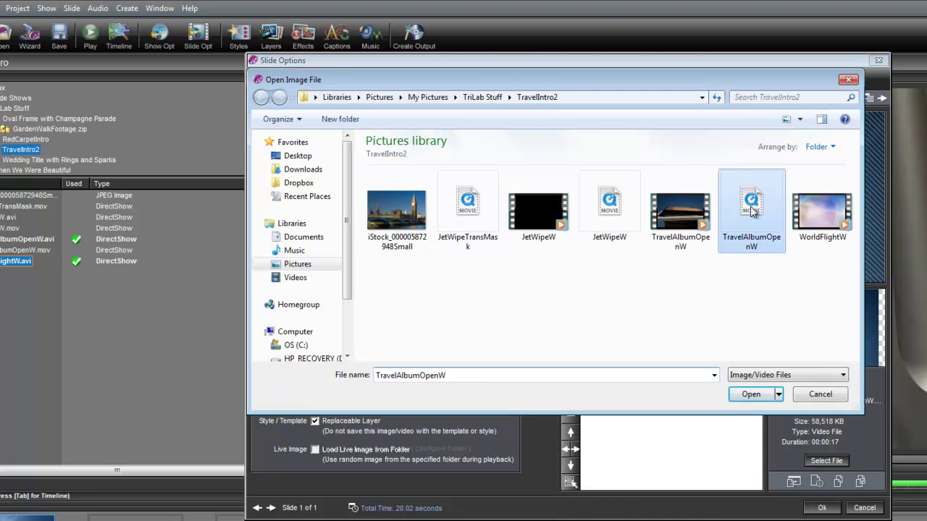
left_click(752, 395)
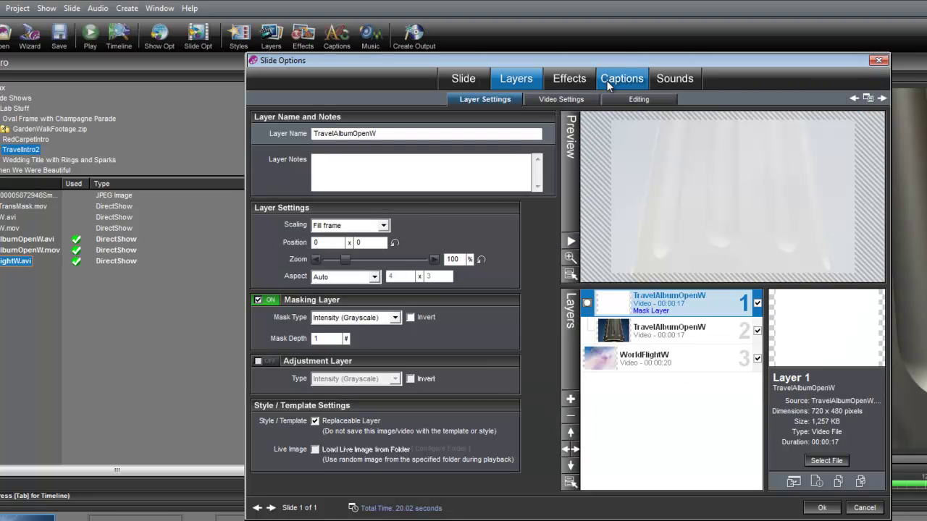
left_click_drag(621, 60, 436, 50)
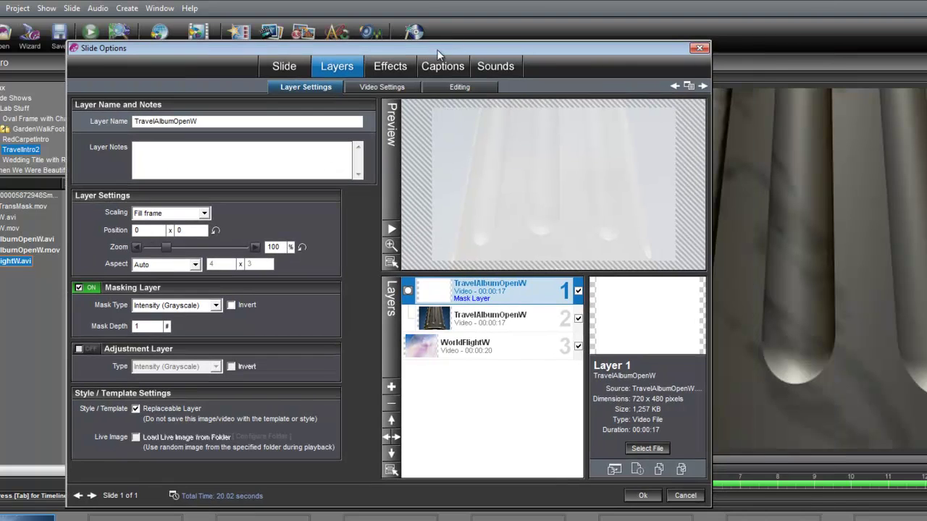
left_click(391, 230)
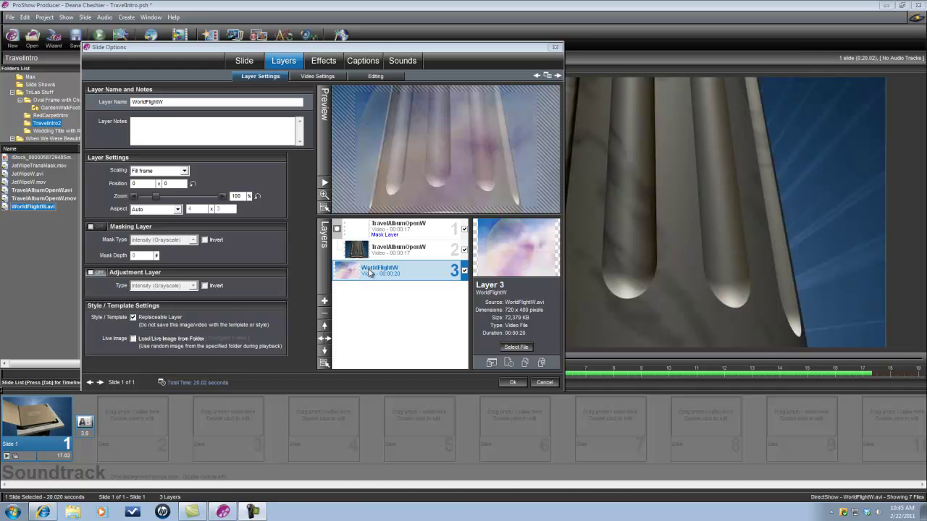
Drag WorldFlightW's Keyframe 1 in Motion Effects to about 0:10.731.
left_click(323, 62)
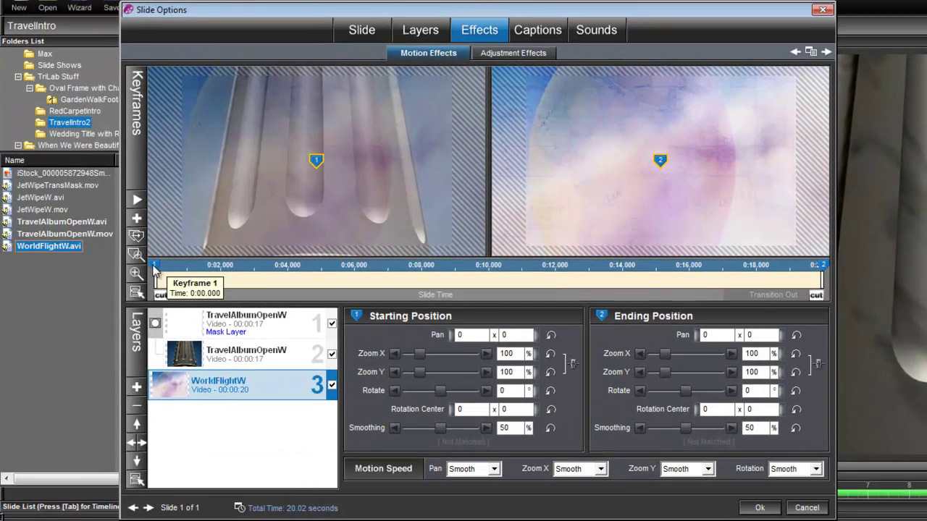
mouse_move(156, 269)
left_mouse_down()
mouse_move(318, 289)
mouse_move(572, 289)
left_mouse_up()
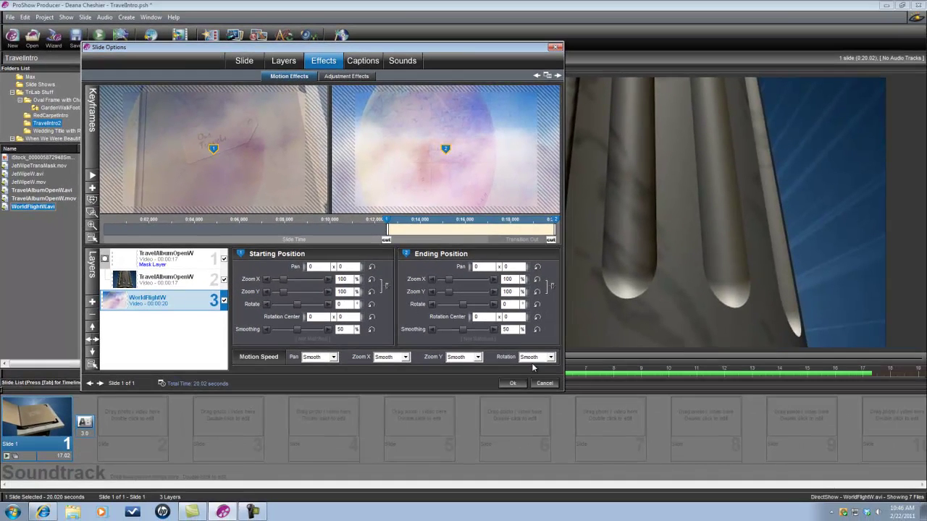
Close slide 1's settings and make the transition after it a 0-second cut.
left_click(513, 384)
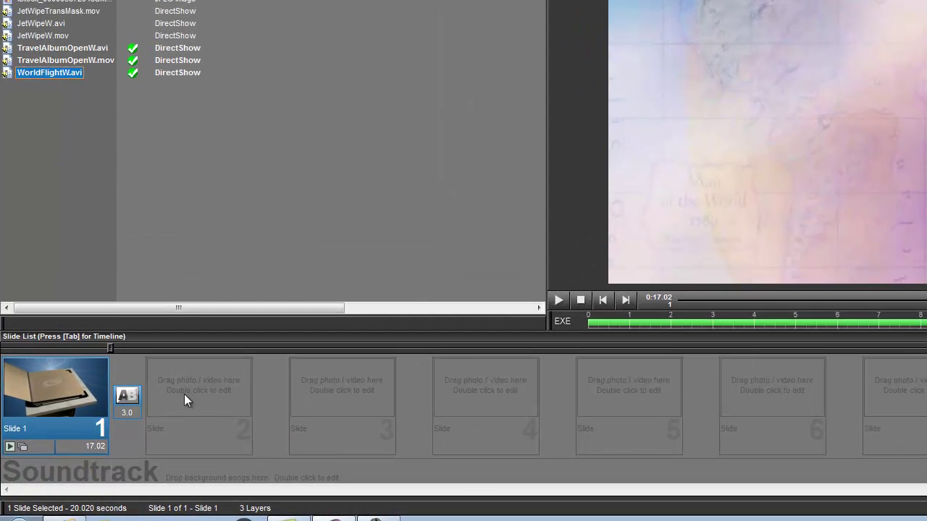
left_click(127, 397)
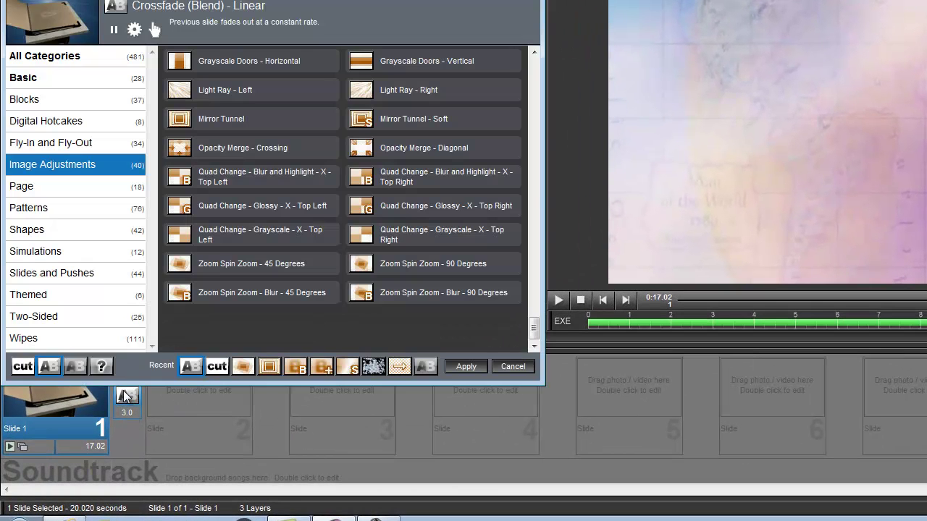
left_click(25, 365)
type("0")
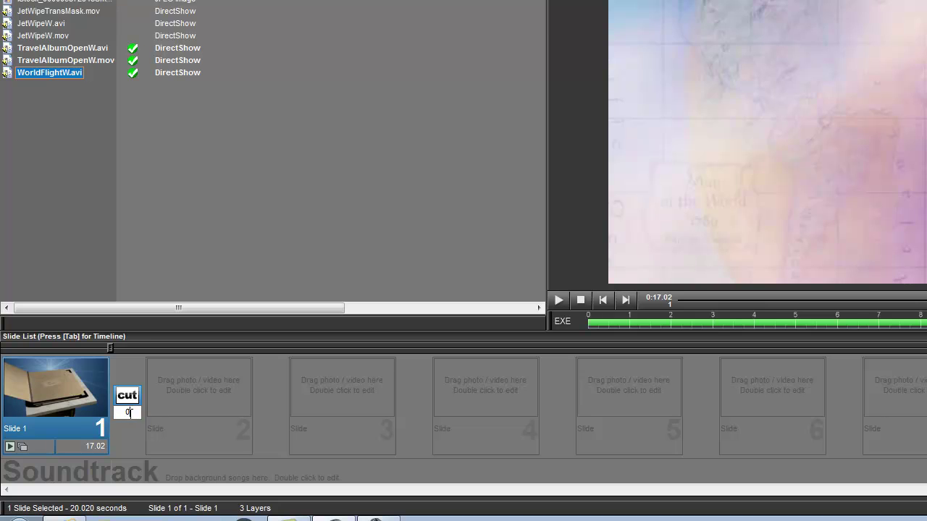
key("Return")
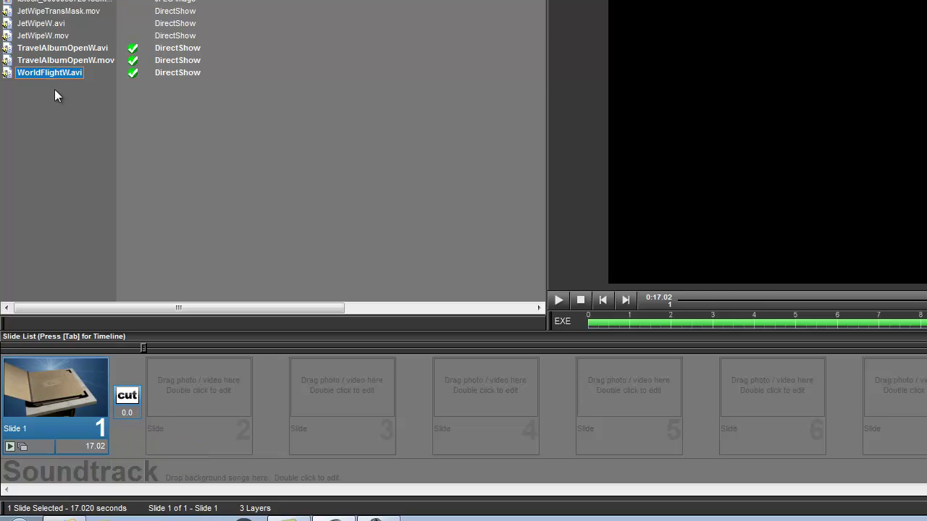
Add WorldFlightW.avi as slide 2 and set its duration to 4 seconds.
left_click_drag(43, 72, 183, 381)
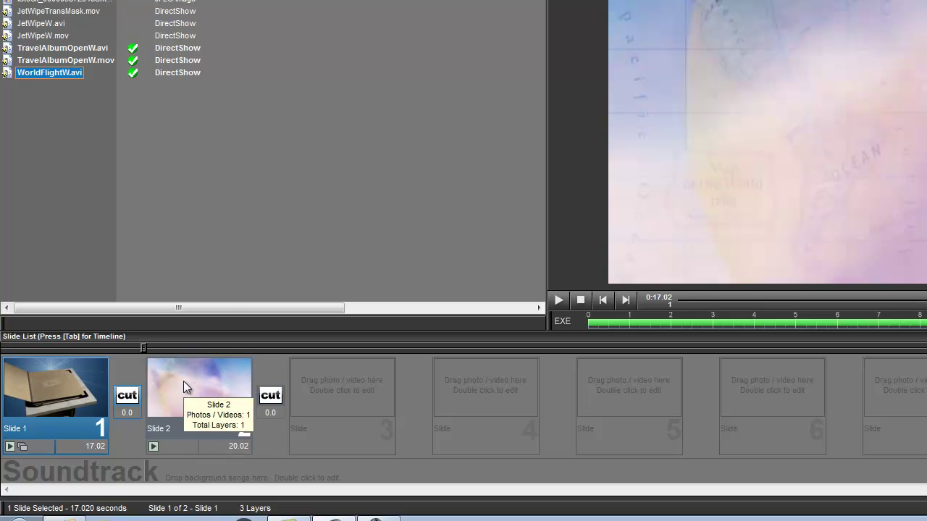
left_click(245, 451)
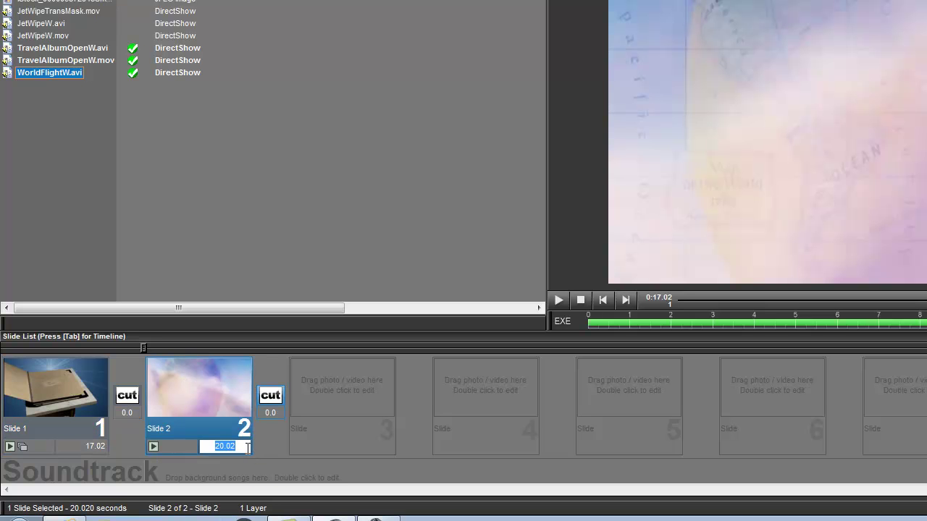
type("4")
key("Return")
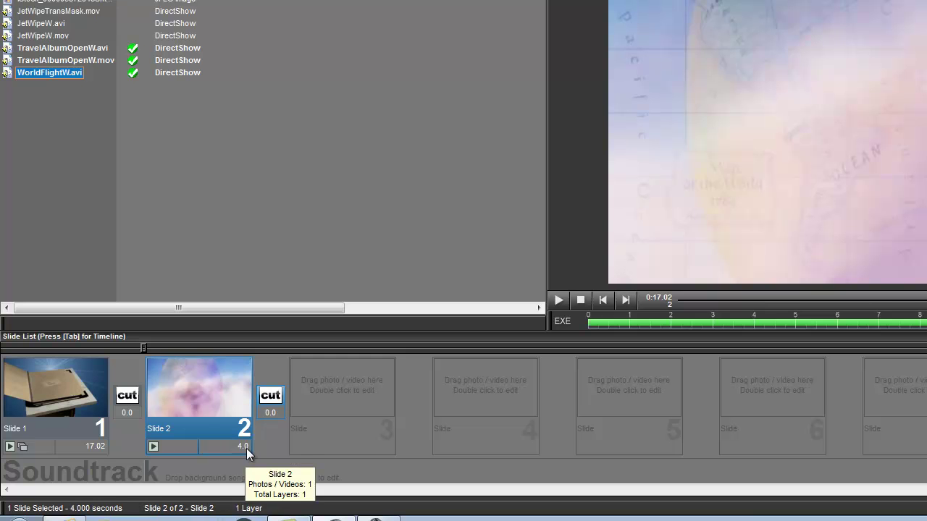
Caption slide 2 'Trip to London' with outline and drop shadow enabled.
double_click(188, 386)
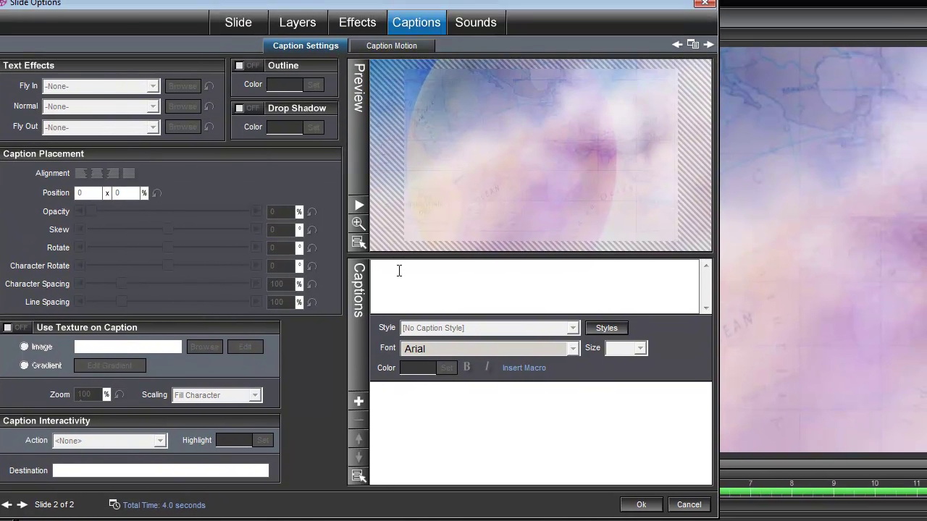
type("Trip to L")
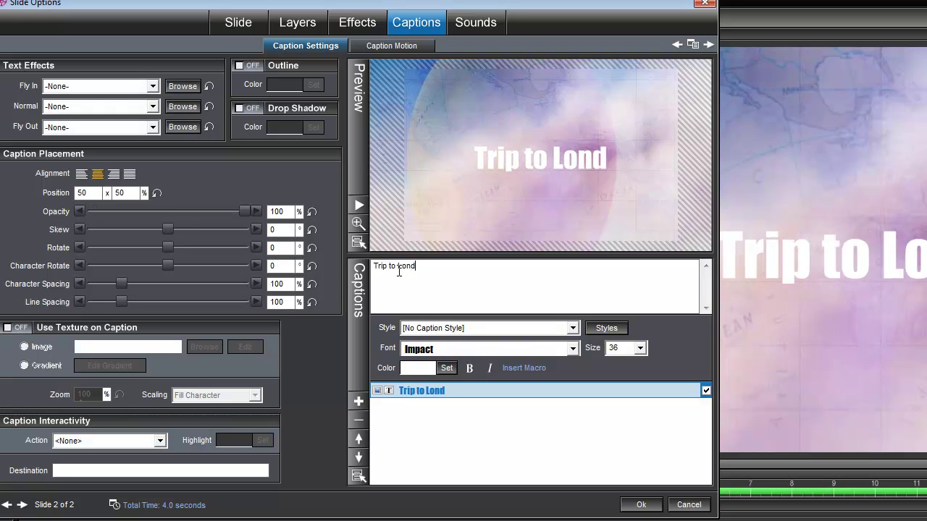
type("on")
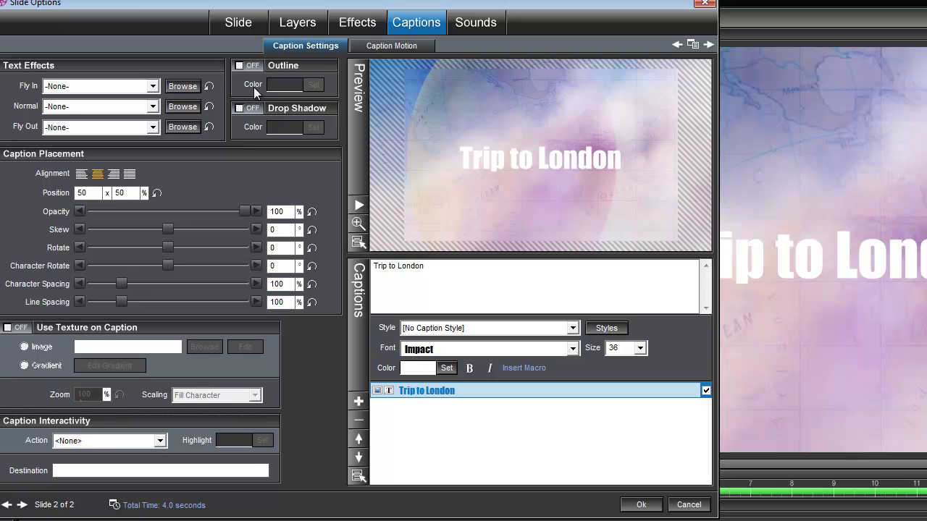
left_click(239, 66)
left_click(239, 108)
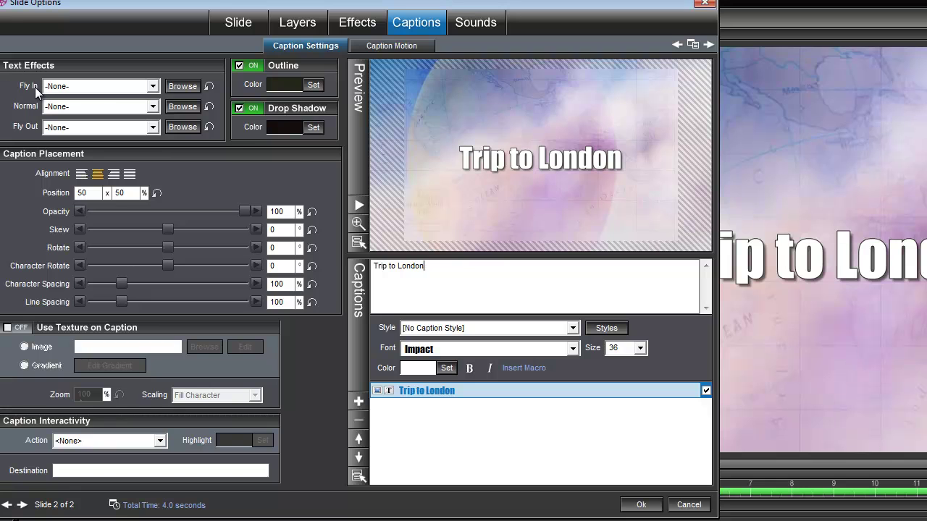
Set the caption's fly-in to Zoom In Center and preview the slide.
left_click(153, 87)
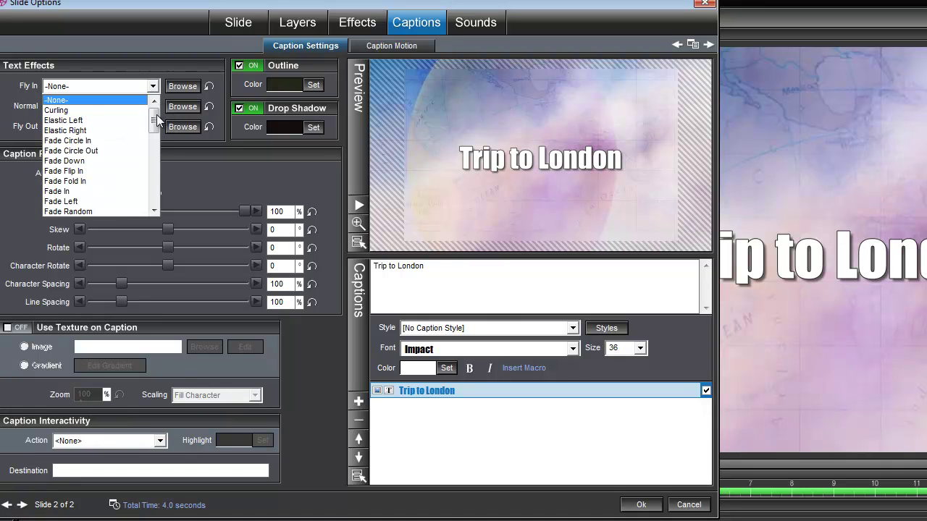
left_click_drag(156, 114, 178, 189)
left_click(78, 191)
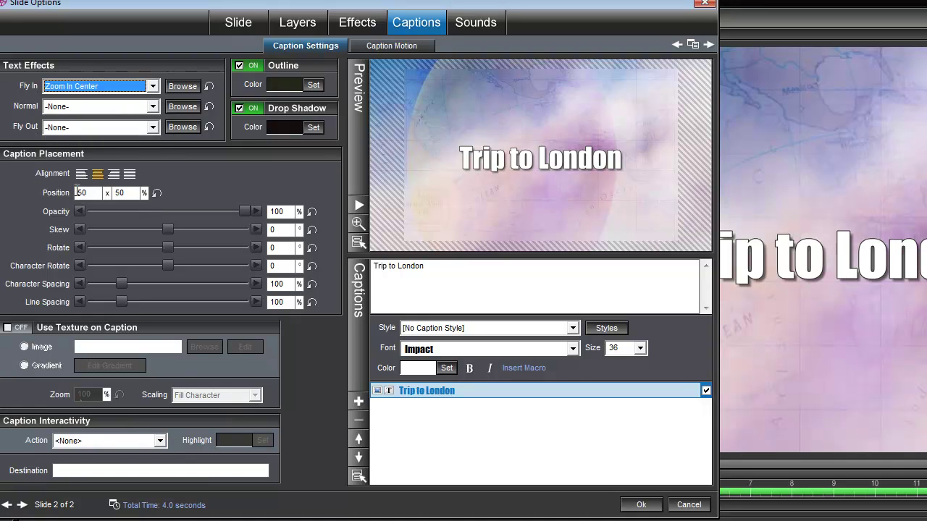
left_click(358, 205)
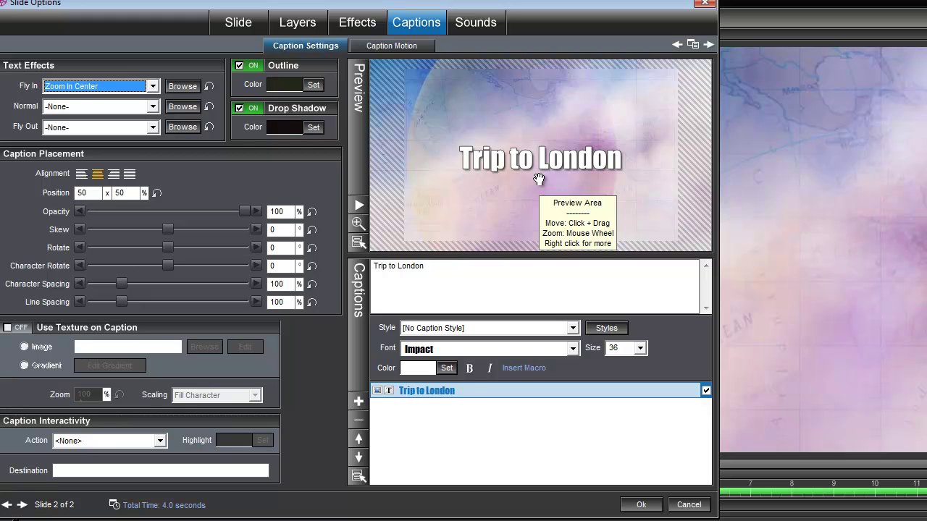
left_click(392, 45)
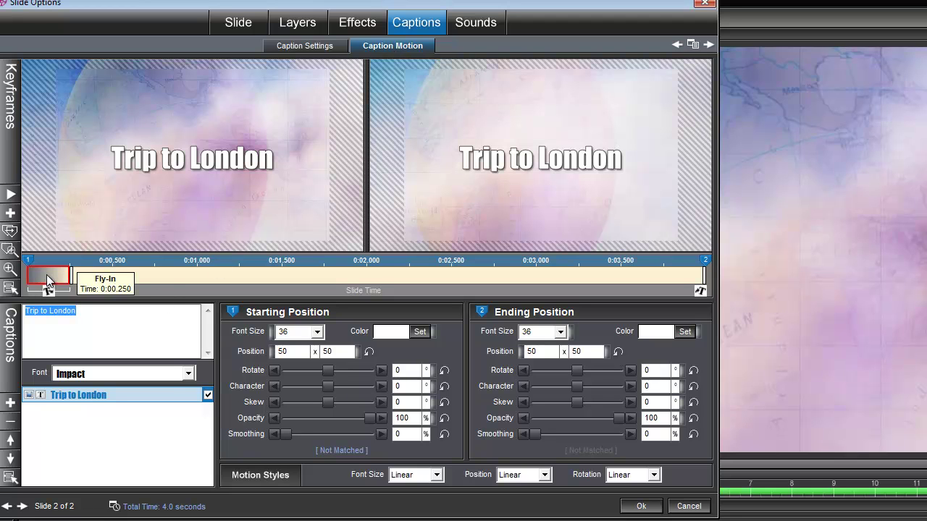
Set the caption's fly-in effect time to 1 second, preview, and close Slide Options.
right_click(46, 274)
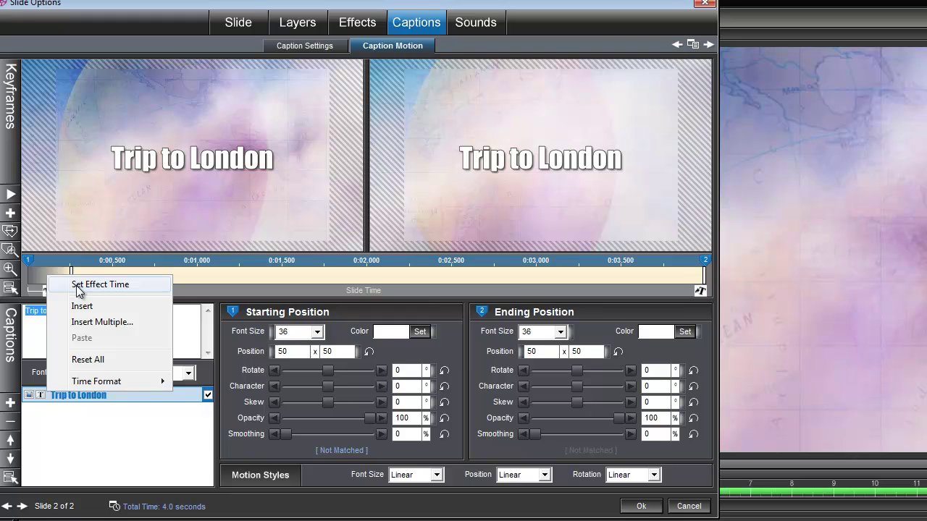
left_click(77, 286)
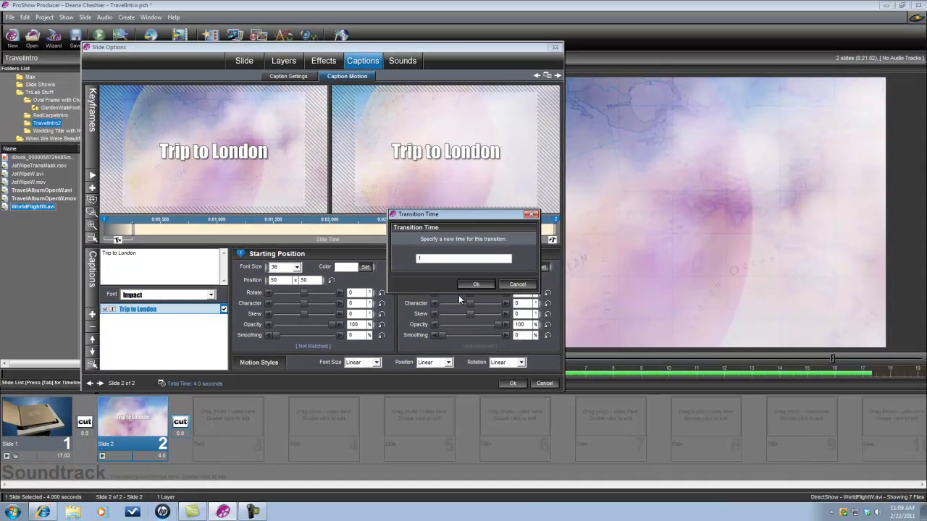
left_click(578, 356)
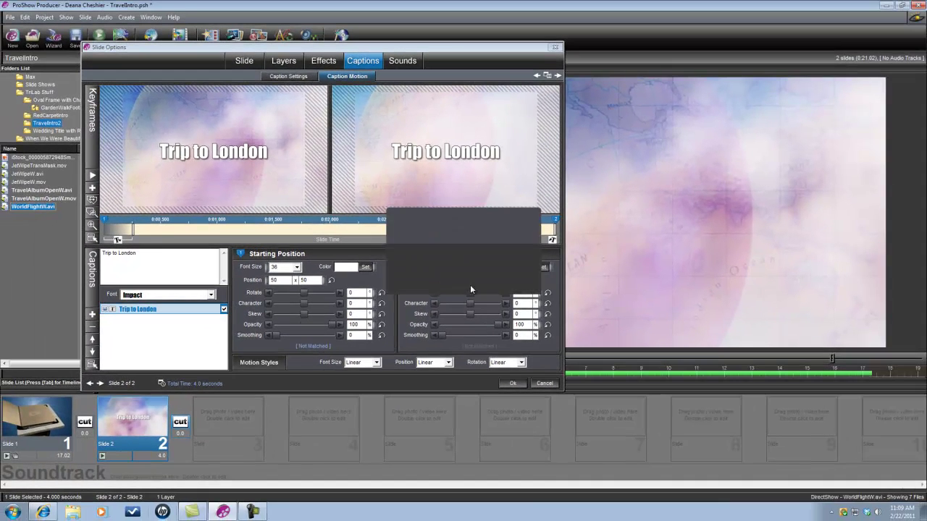
left_click(92, 176)
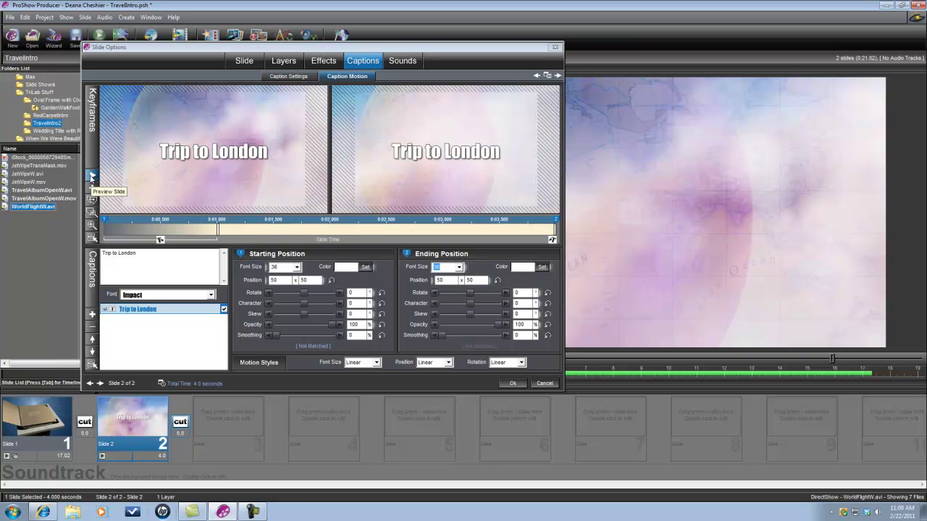
left_click(512, 384)
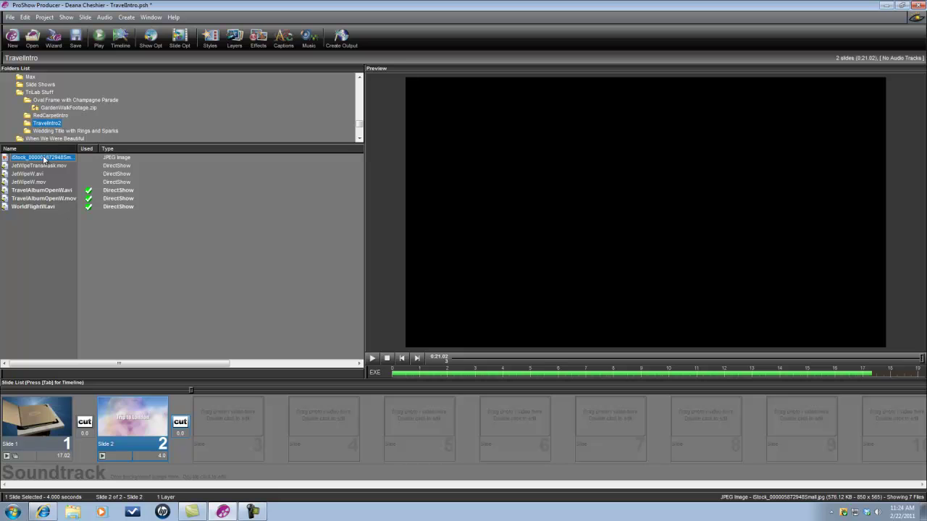
Add the iStock London photo as slide 3 with WorldFlightW video layered above it.
left_click_drag(123, 192, 227, 408)
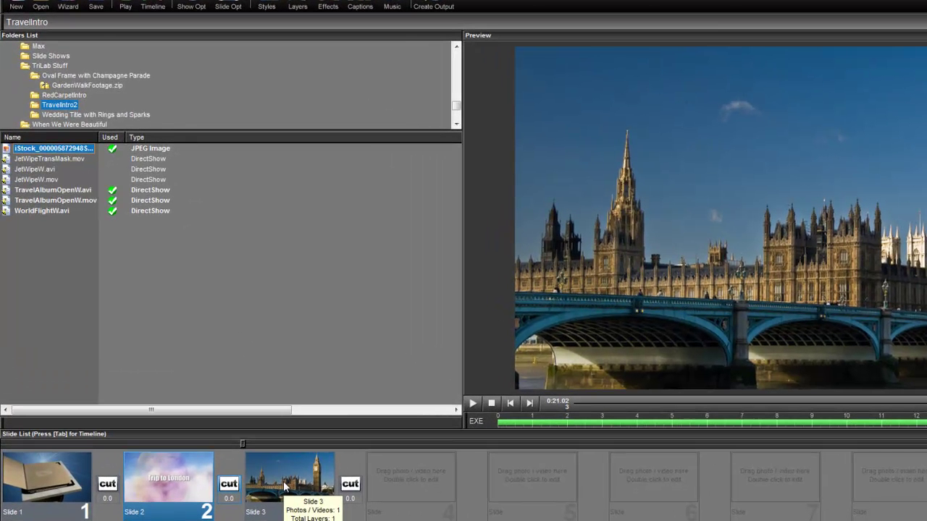
double_click(289, 477)
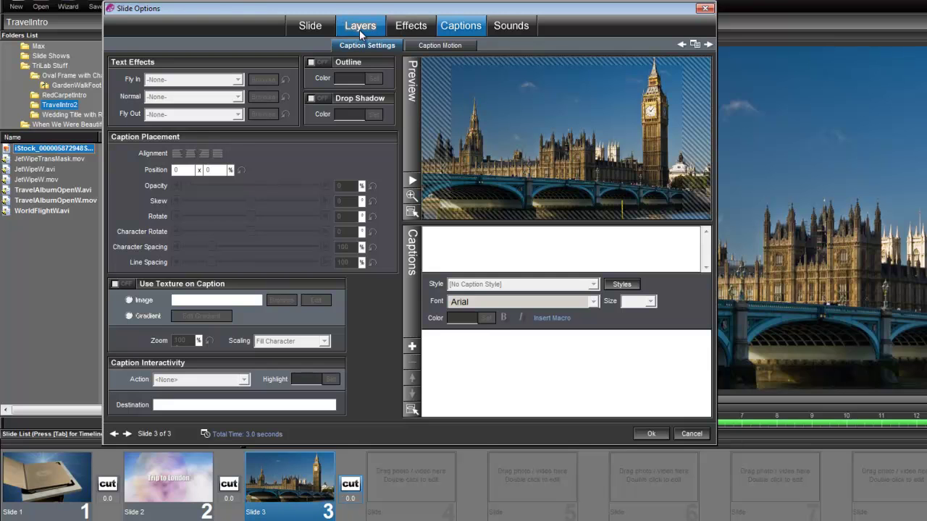
left_click(360, 28)
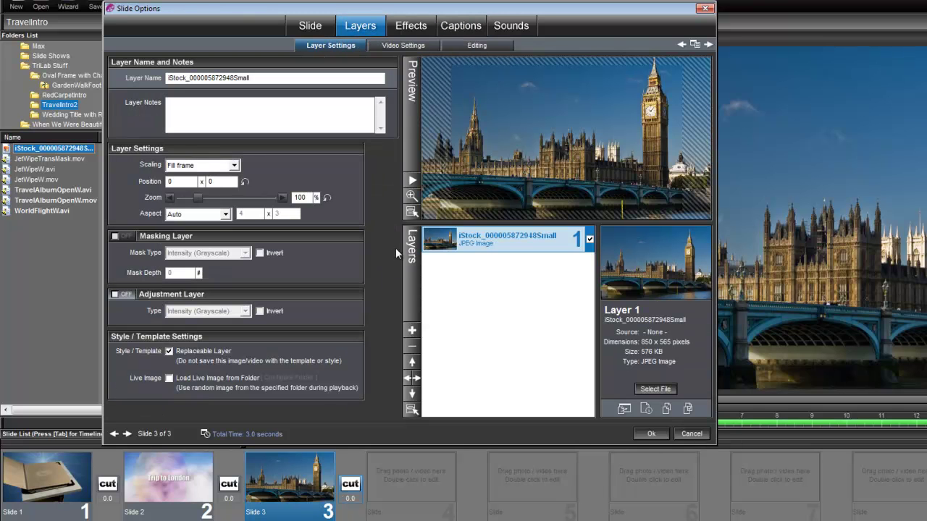
left_click(412, 332)
left_click(450, 345)
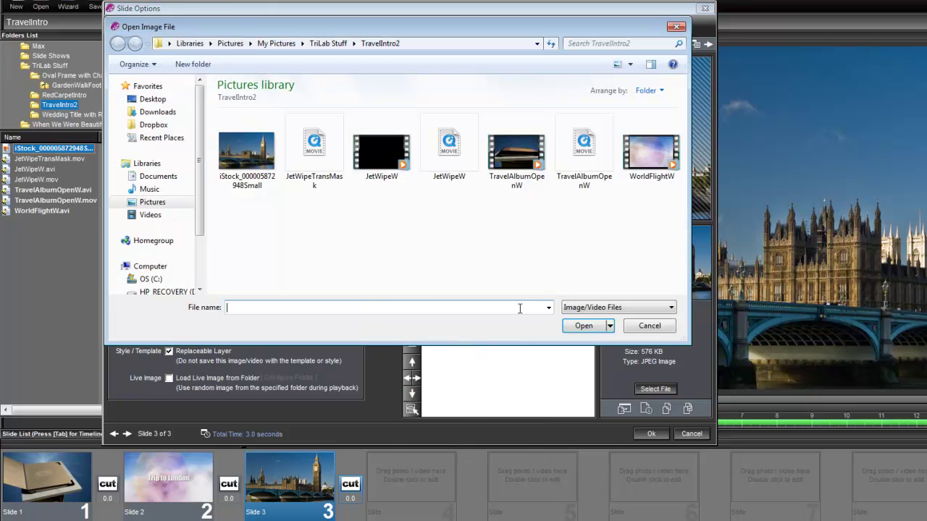
left_click(651, 160)
left_click(584, 325)
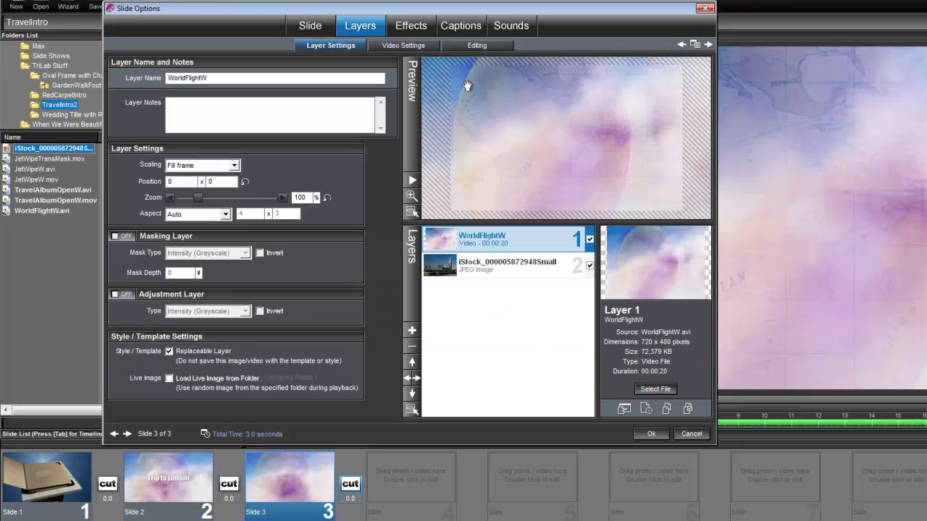
Enter the caption 'Trip to London' on slide 3.
left_click(464, 28)
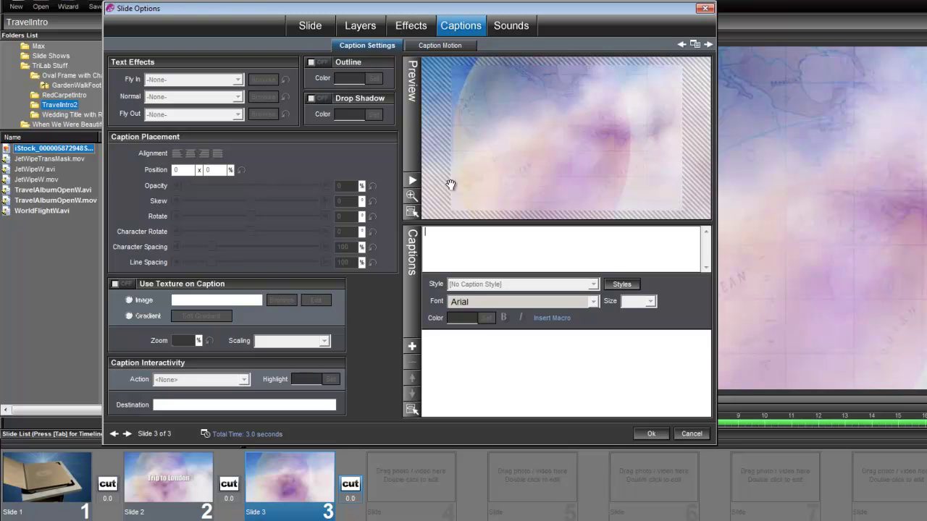
type("Trio")
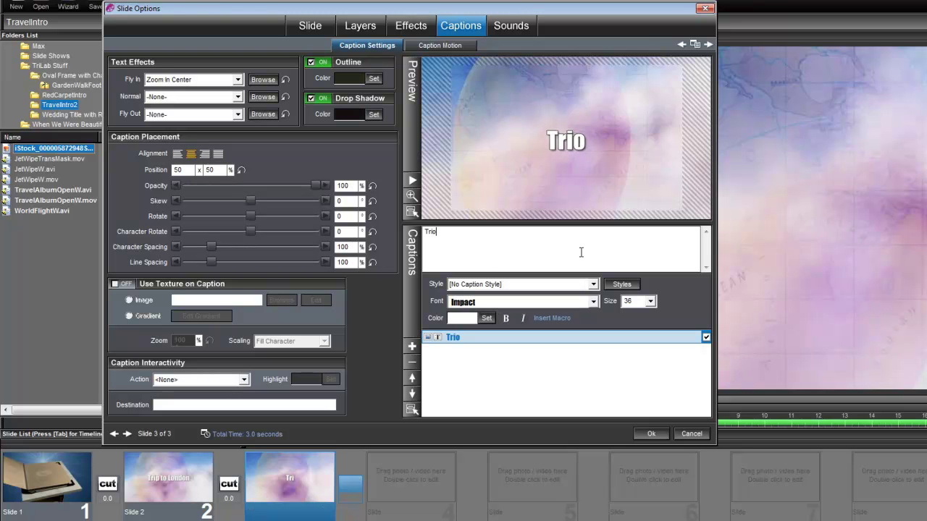
key("BackSpace")
type("p")
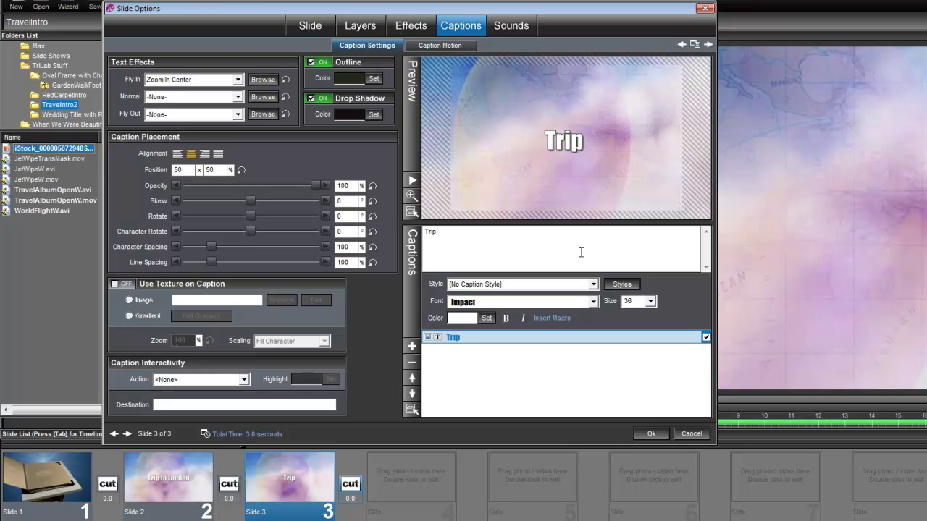
type(" to London")
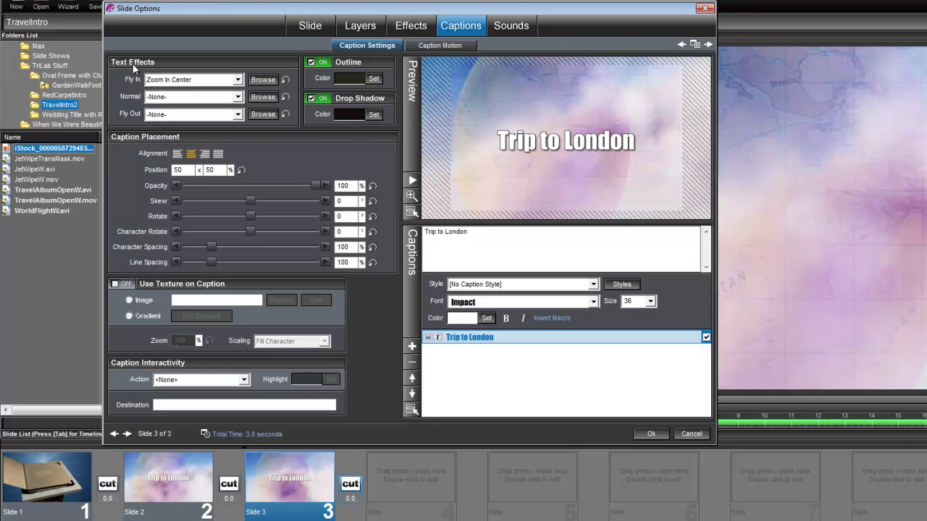
Set the caption's Fly In to -None- and Fly Out to Pan Up.
left_click(237, 80)
left_click_drag(240, 168, 241, 92)
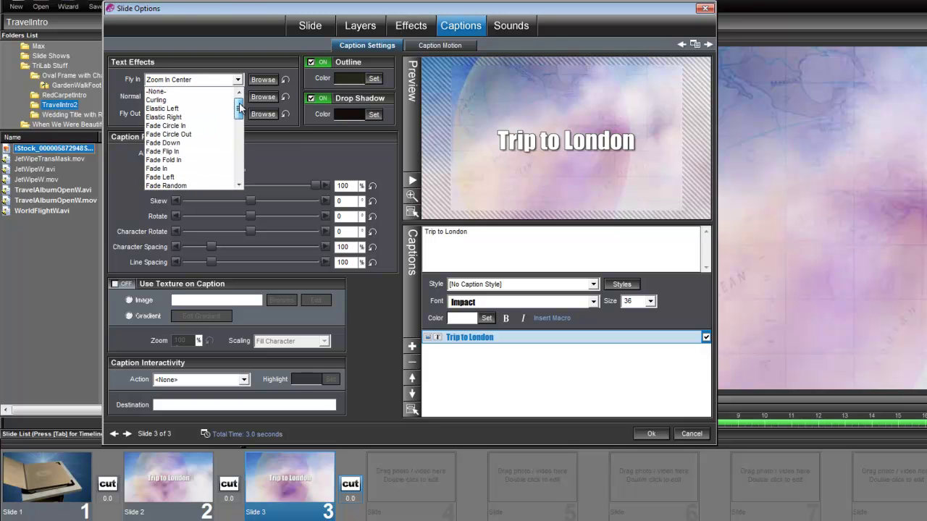
left_click(170, 91)
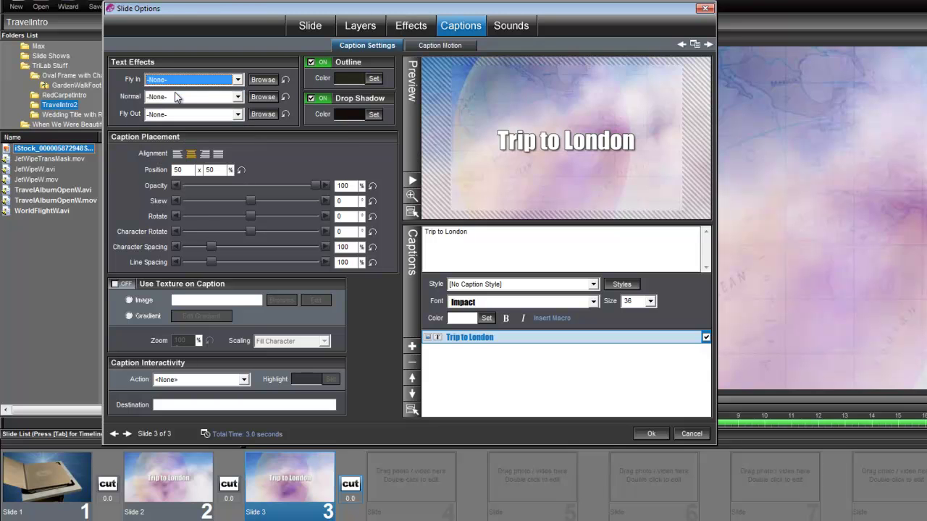
left_click(238, 114)
left_click_drag(241, 138, 246, 195)
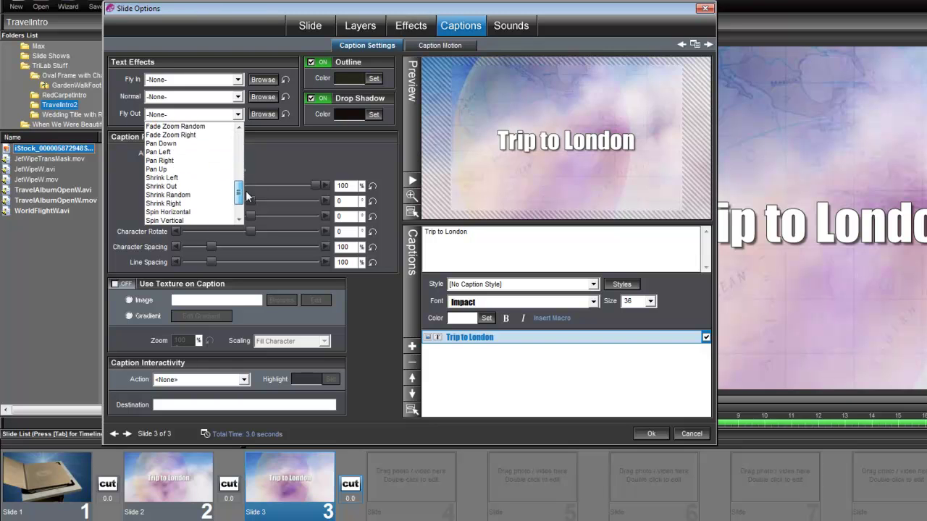
left_click(170, 169)
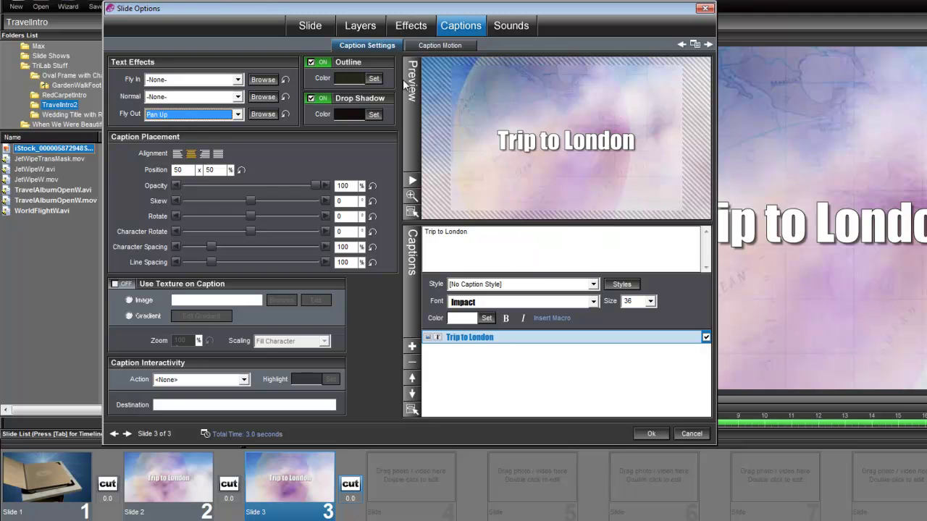
Add JetWipeTransMask as a masking layer on slide 3.
left_click(363, 27)
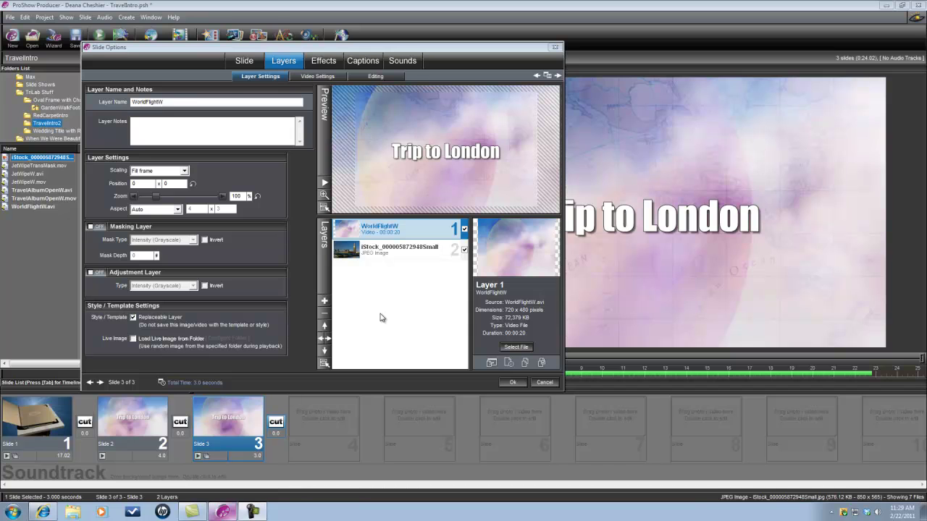
left_click(325, 301)
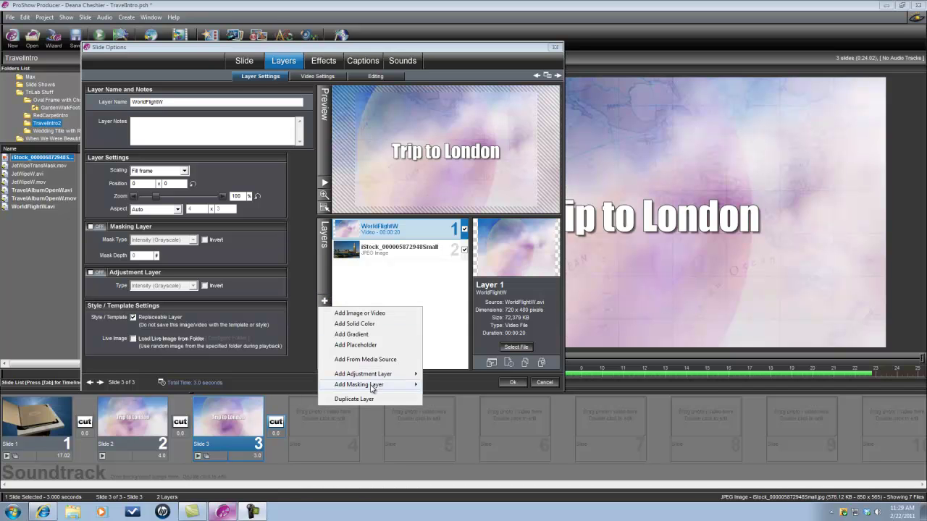
mouse_move(379, 386)
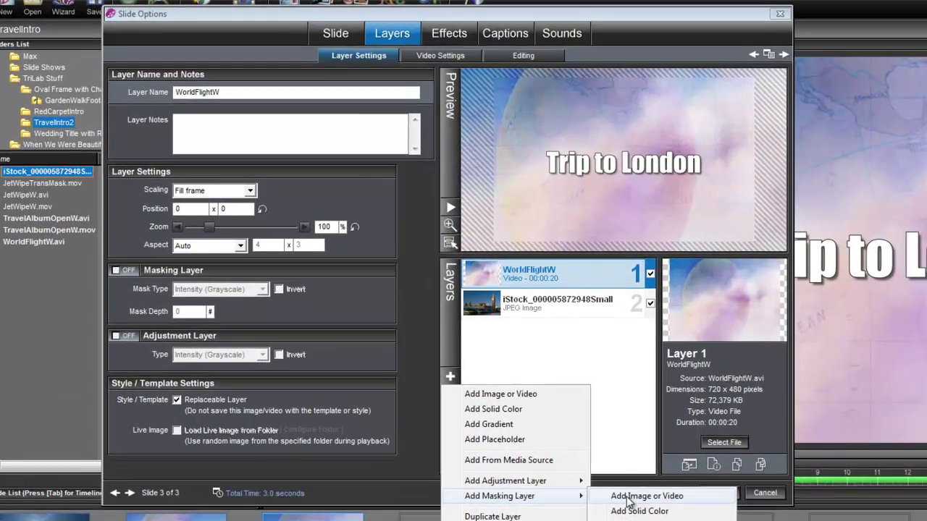
left_click(462, 384)
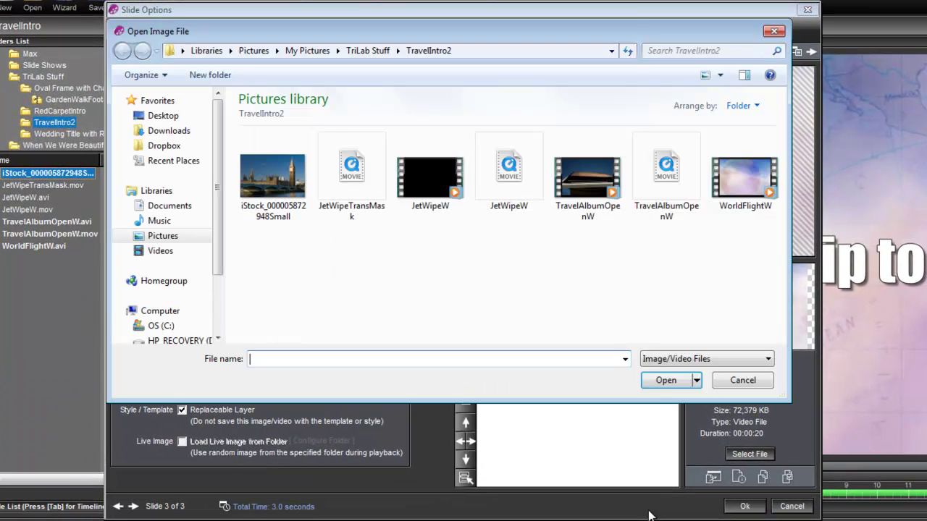
left_click(359, 176)
left_click(667, 381)
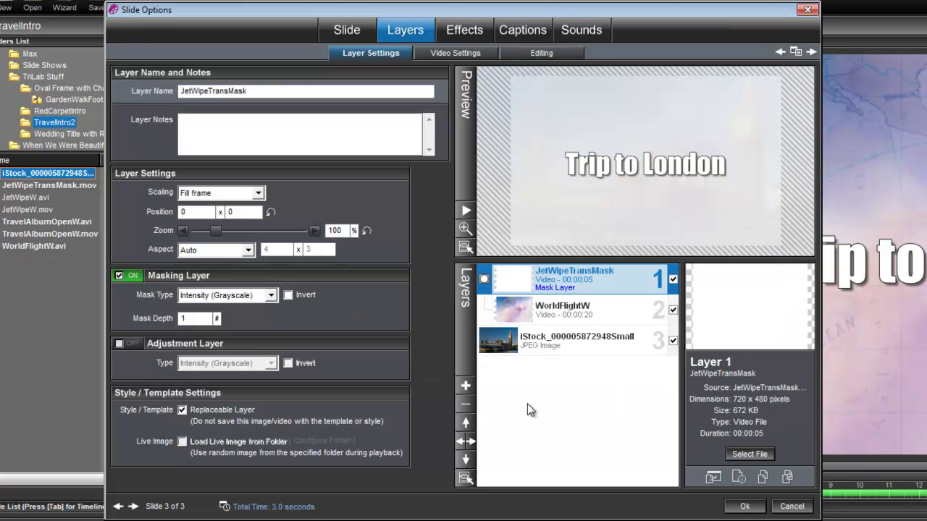
Add the JetWipeW video as a new layer above the mask.
left_click(465, 386)
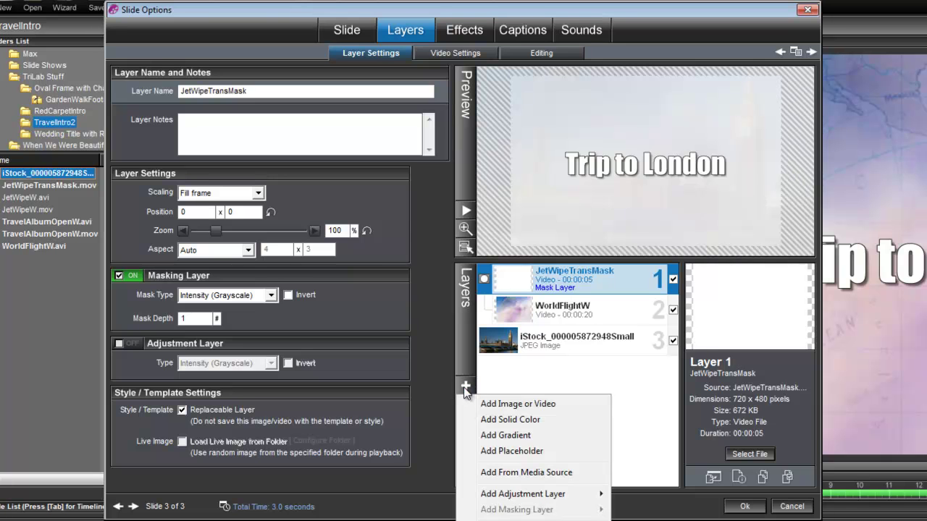
left_click(513, 406)
left_click(439, 187)
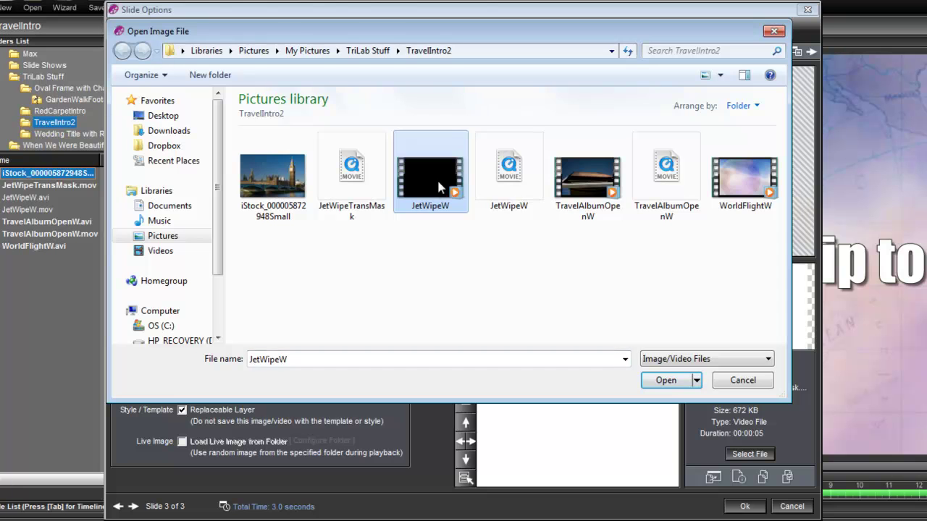
left_click(666, 381)
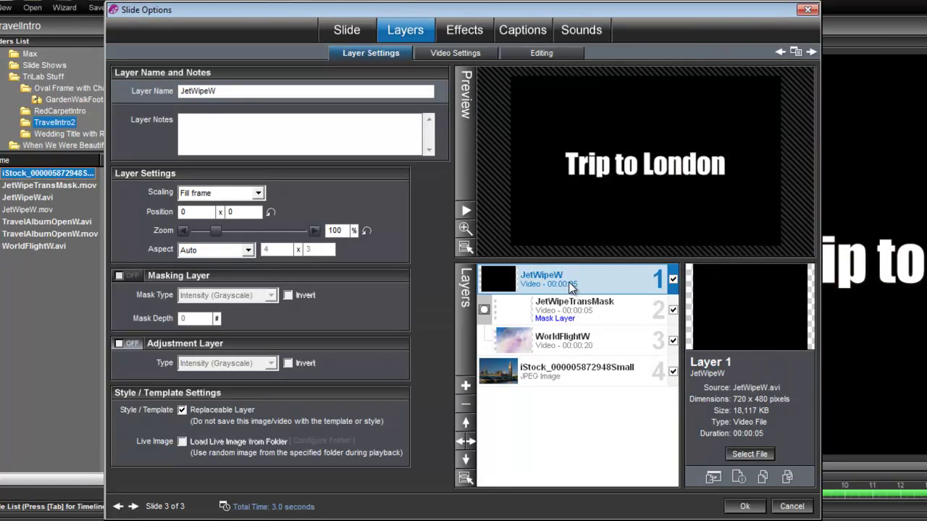
Add a second JetWipeW file as a masking layer on top.
left_click(466, 386)
mouse_move(528, 510)
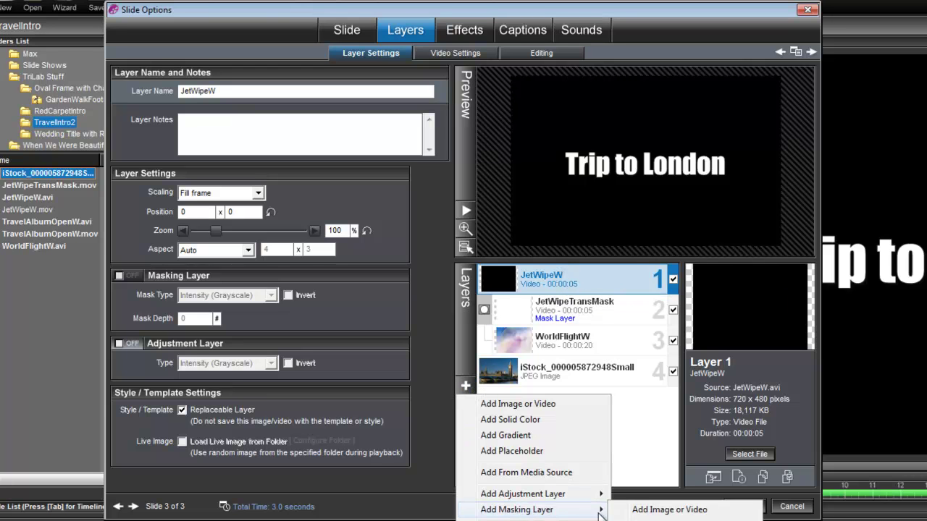
left_click(652, 512)
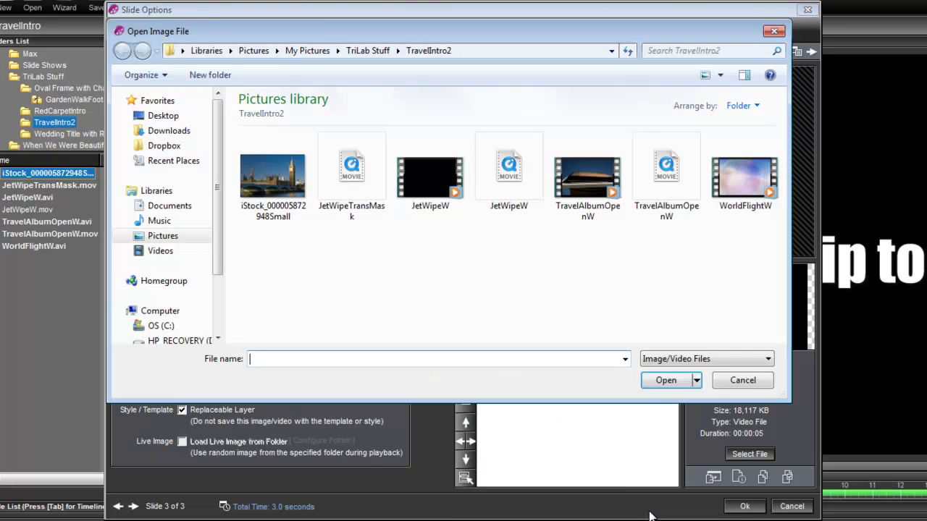
left_click(509, 173)
left_click(664, 381)
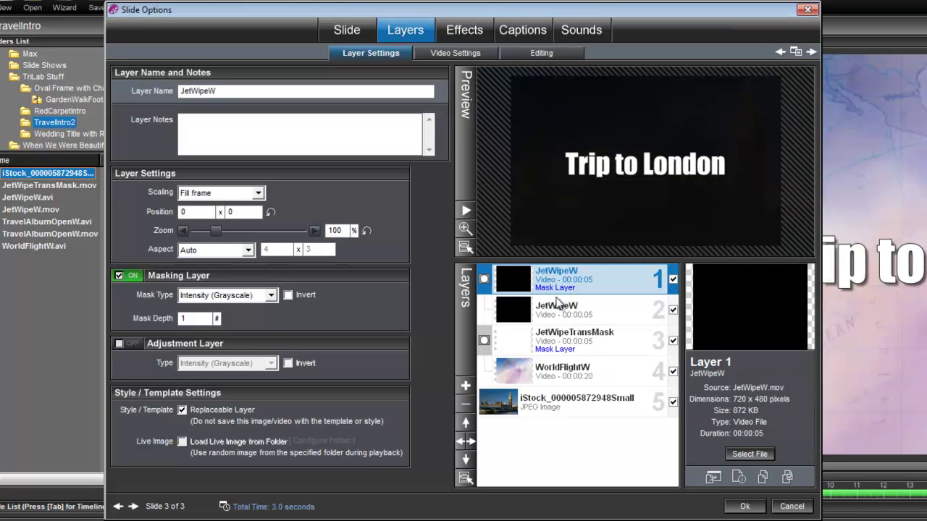
Play slide 3's preview twice to watch the jet wipe, then select the WorldFlightW layer.
left_click(465, 211)
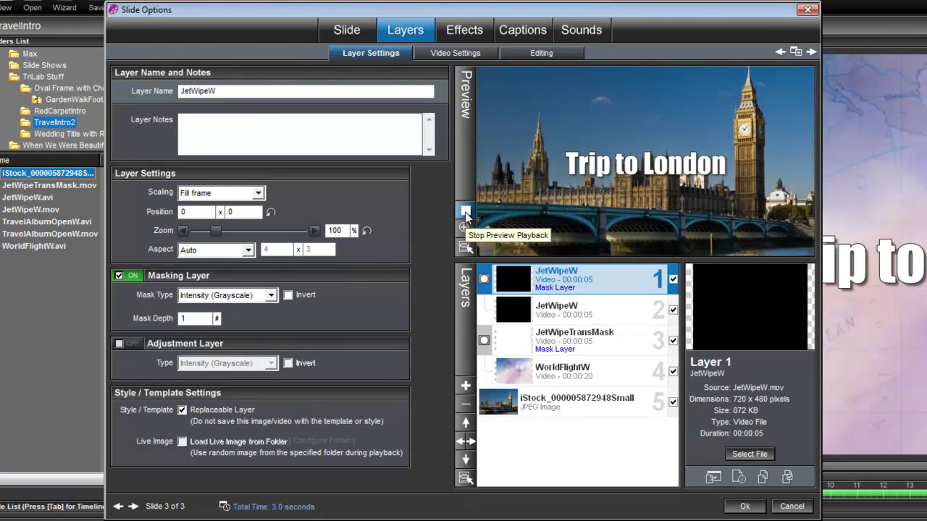
left_click(465, 212)
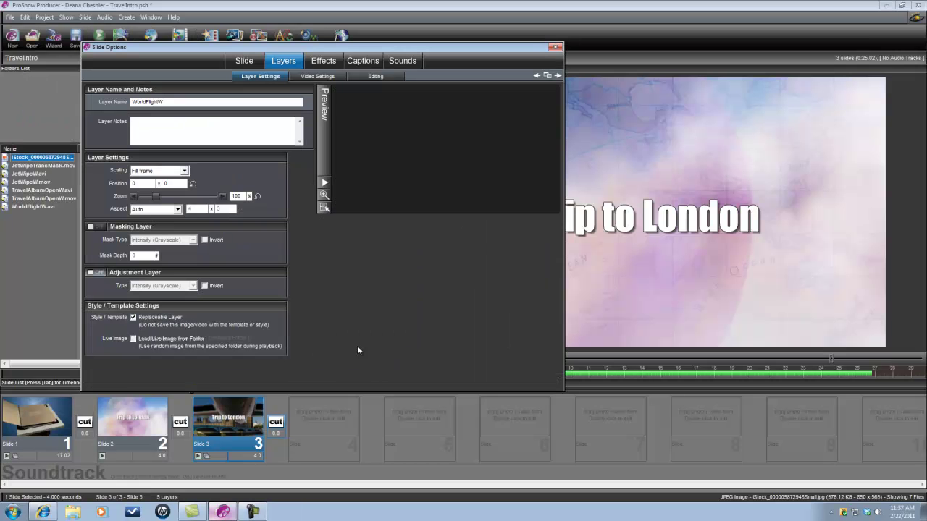
left_click(572, 371)
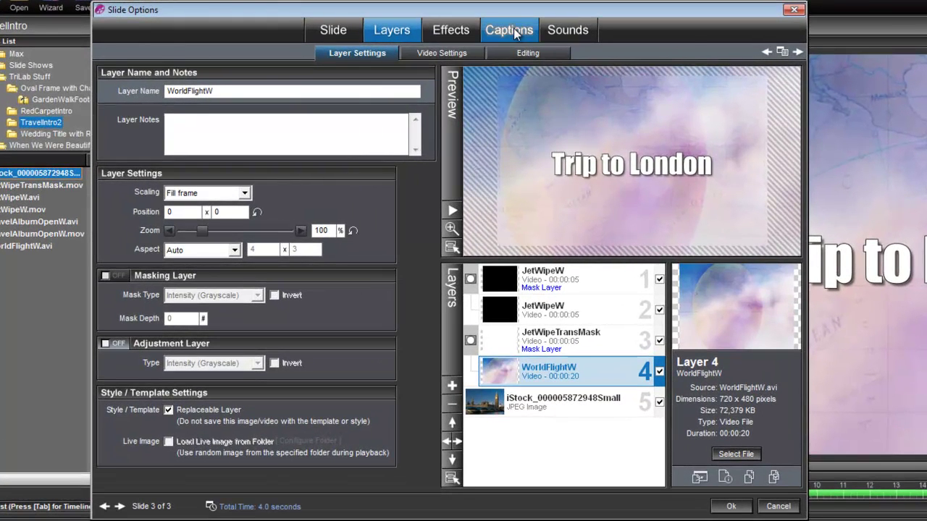
Drag the caption's Keyframe 2 back to about 1.48 seconds and preview the motion.
left_click(487, 34)
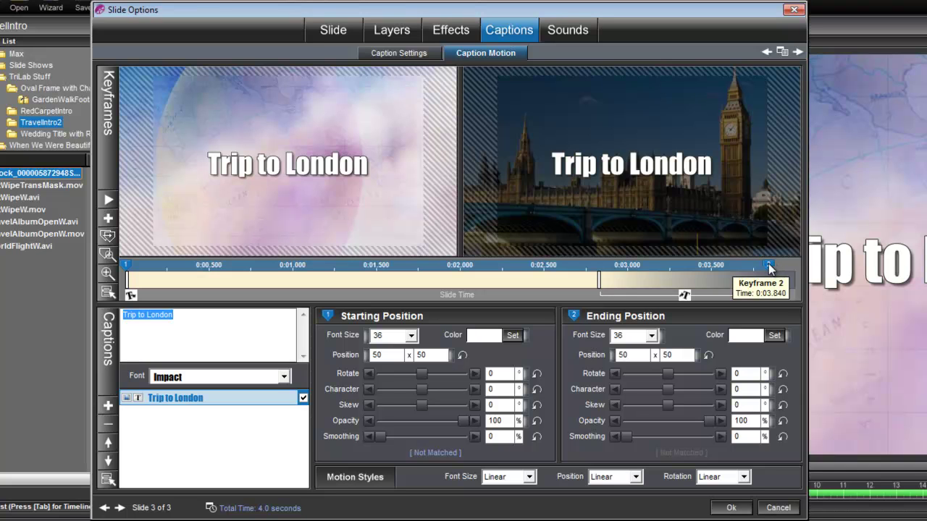
mouse_move(769, 263)
left_mouse_down()
mouse_move(657, 276)
mouse_move(376, 280)
left_mouse_up()
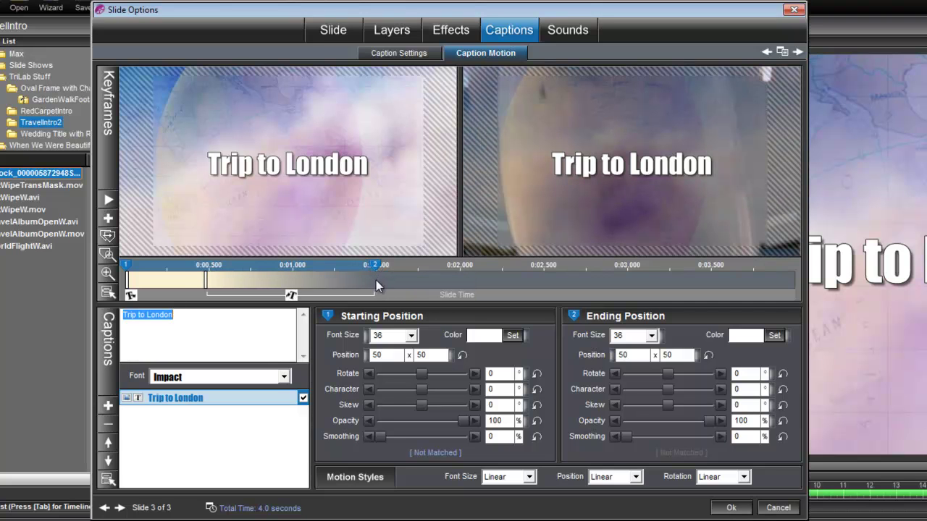
left_click(108, 201)
Move WorldFlightW's second motion keyframe on slide 3 from 4.0 to about 0:01.900.
left_click(439, 30)
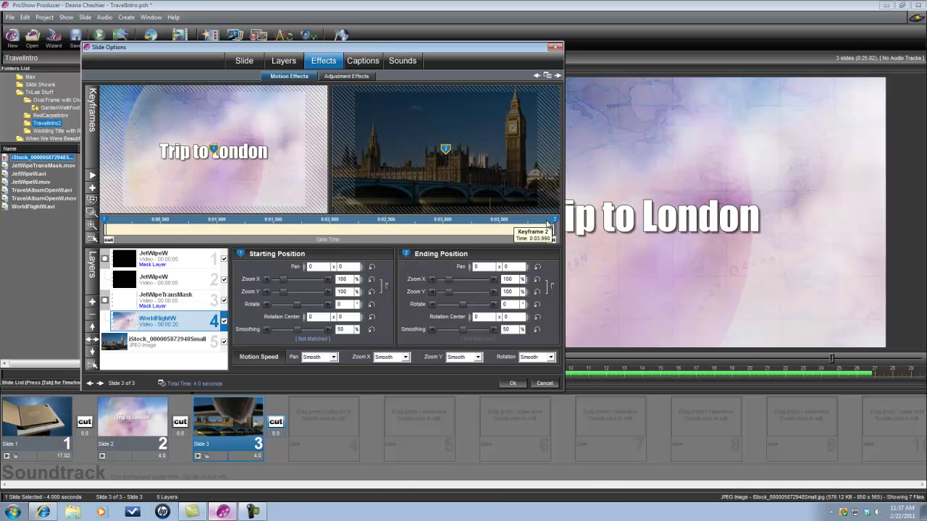
left_click_drag(506, 229, 274, 230)
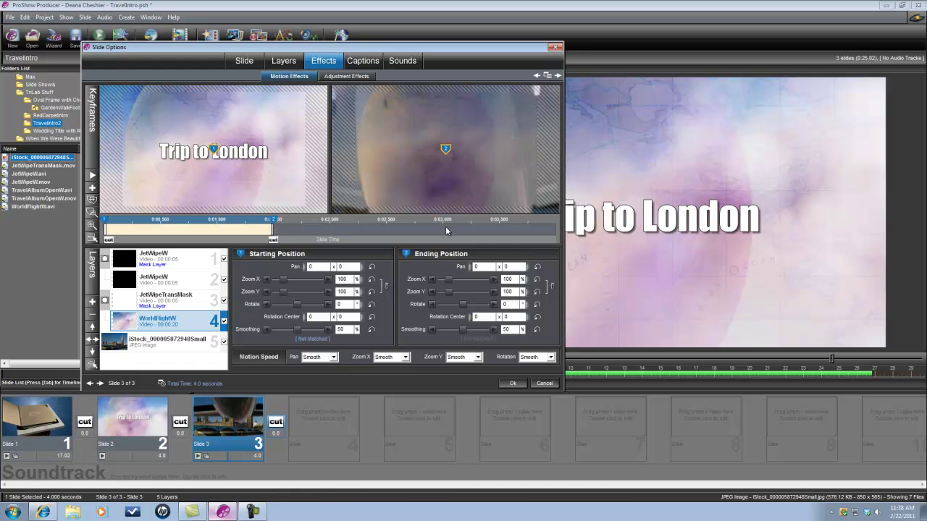
Keep the Slide Options changes and play the three-slide travel intro from its start.
left_click(514, 383)
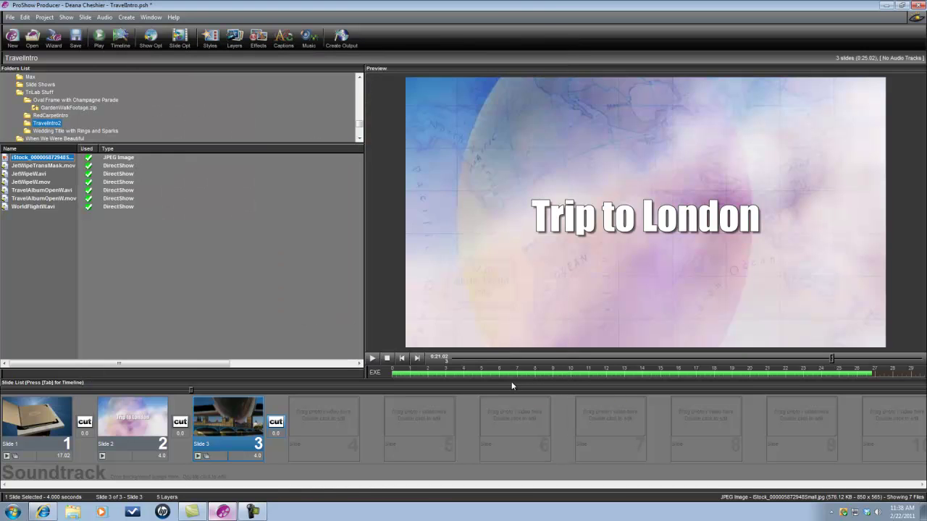
left_click(373, 358)
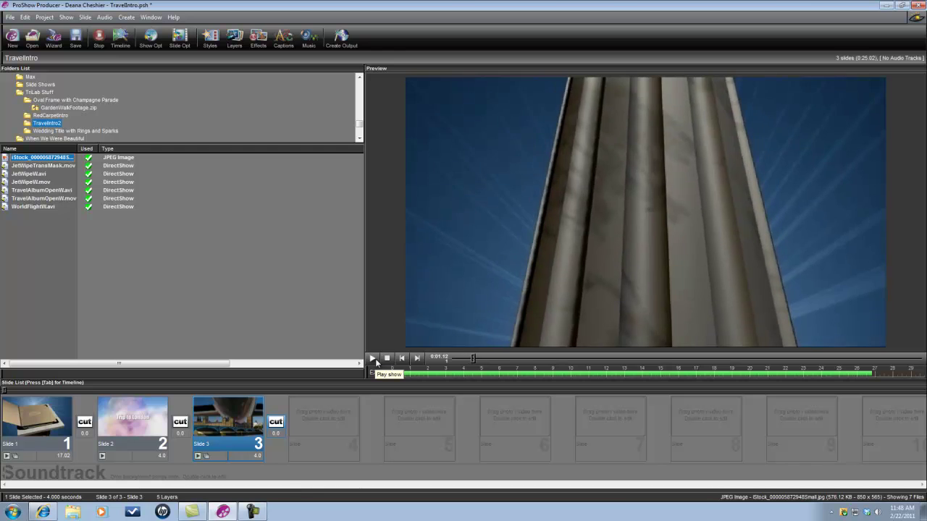